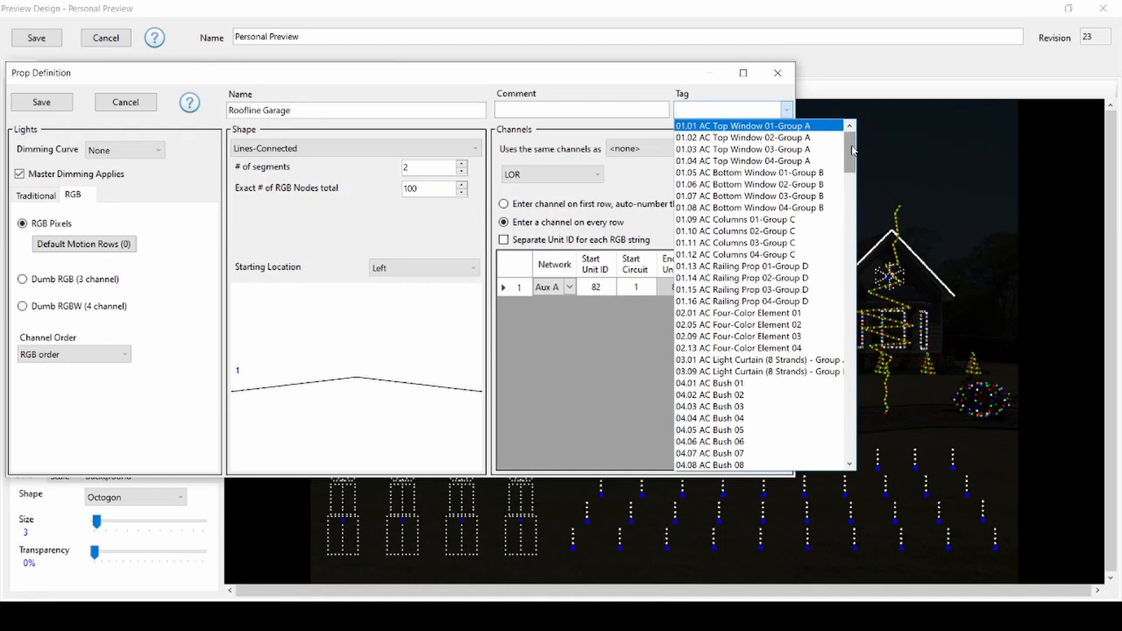
- Tag the Roofline Garage prop as RGB Roofline 01 and save the prop definition
drag(852, 150, 860, 350)
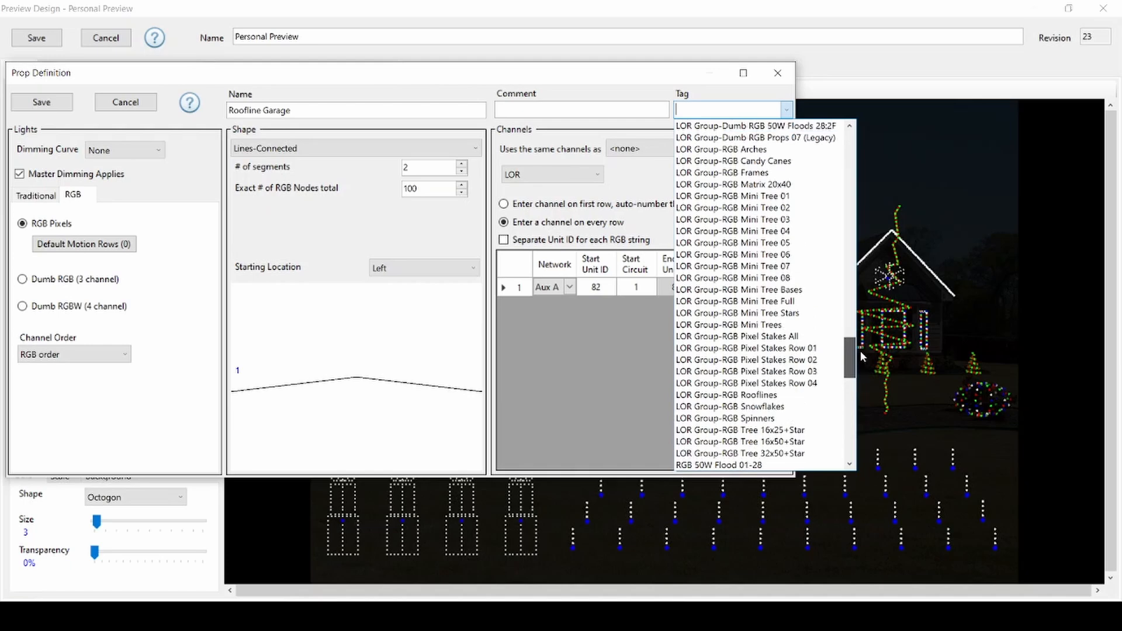
drag(860, 351, 855, 437)
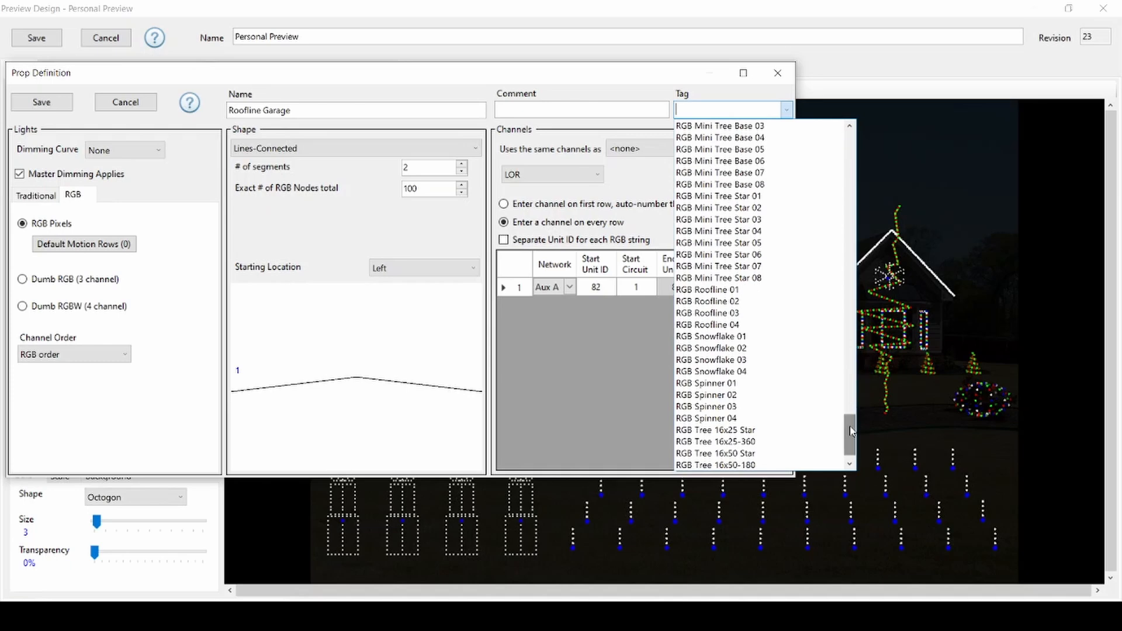
click(750, 293)
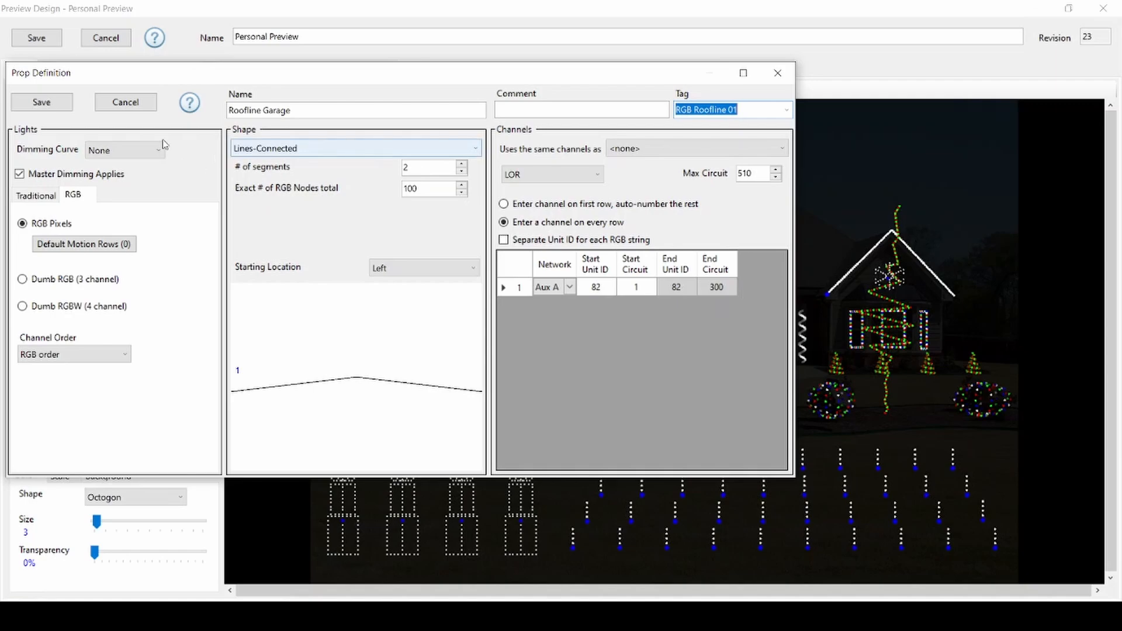
click(32, 105)
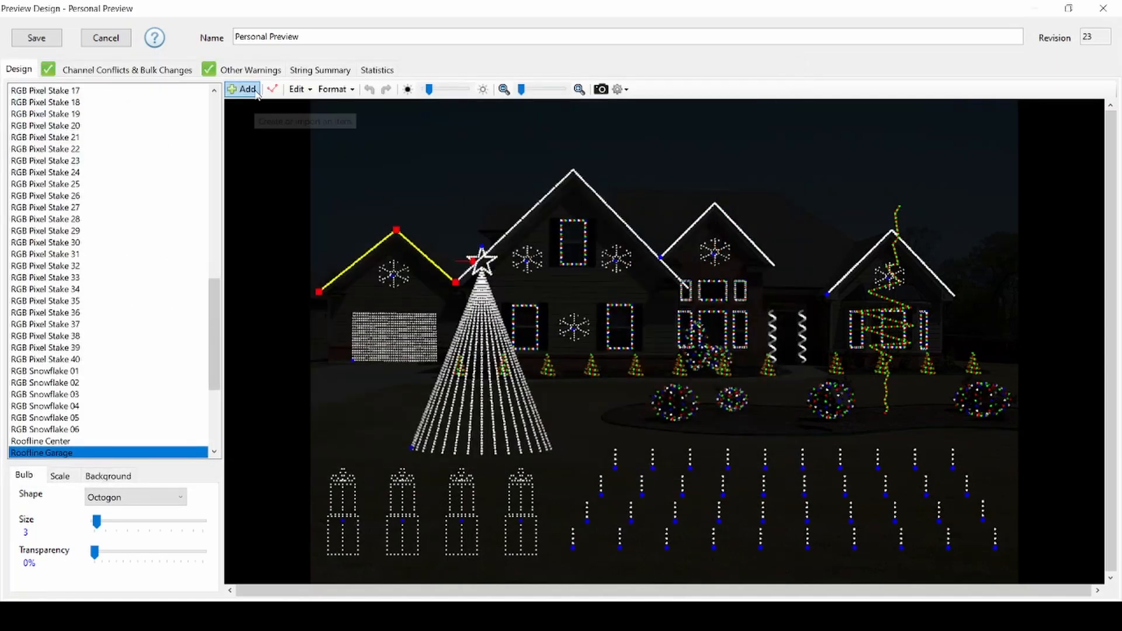
- Browse the Light-O-Rama online prop library and inspect the CPC Package - Rooflines prop without importing it
click(241, 89)
click(462, 322)
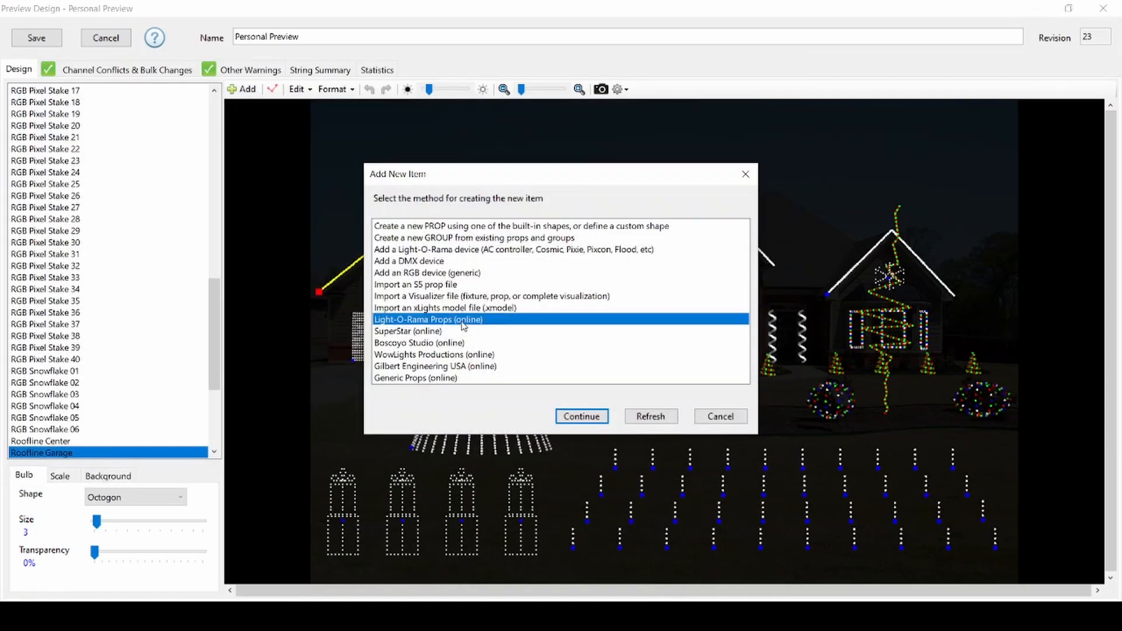
click(574, 419)
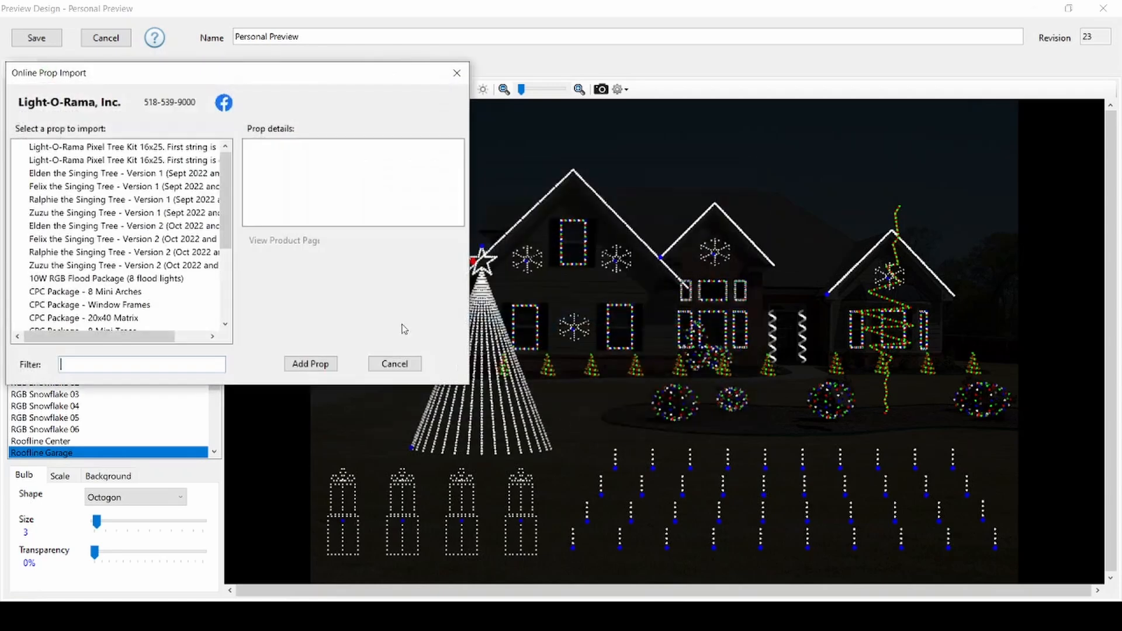
scroll(227, 203, down, 4)
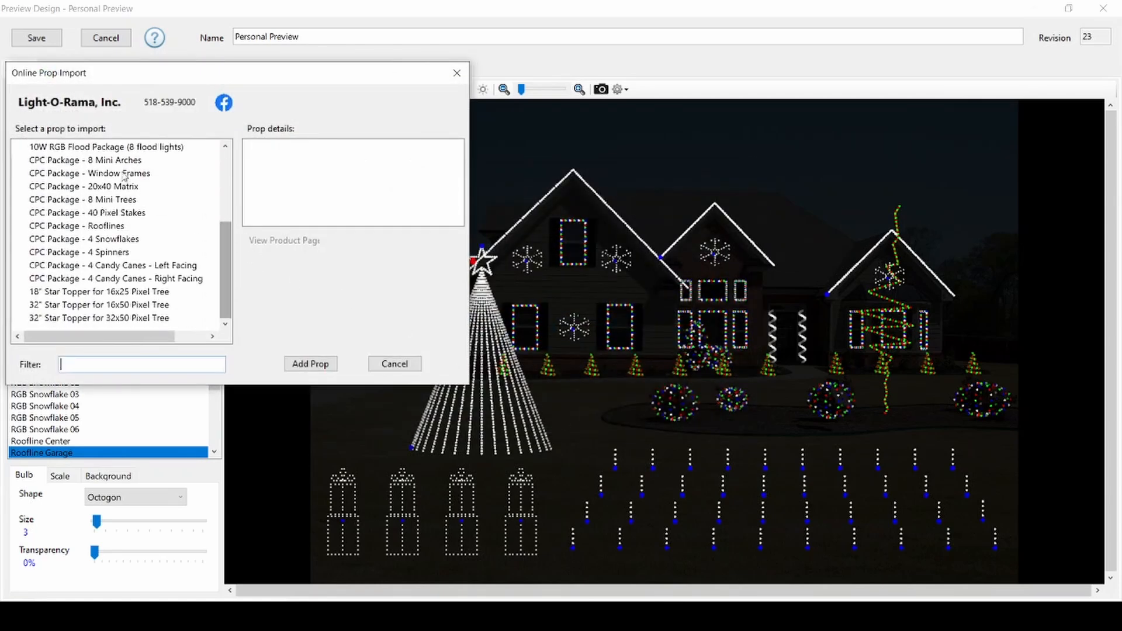
click(111, 226)
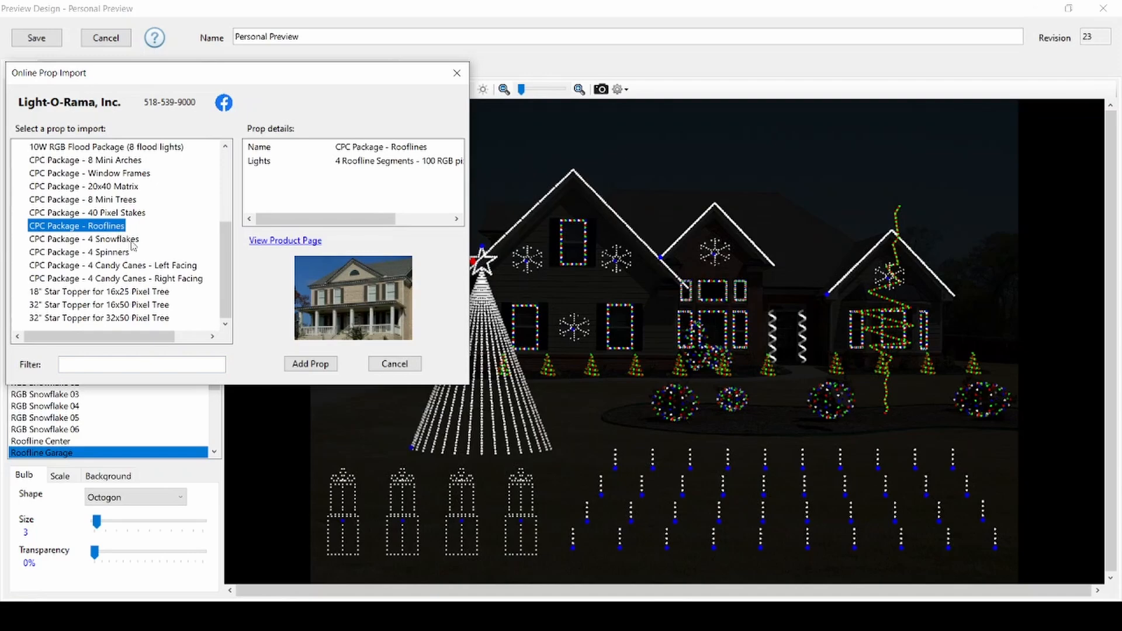
click(411, 371)
click(291, 367)
- Open the Present 01 prop, set its tag to RGB Candy Cane 01, and save it
click(343, 513)
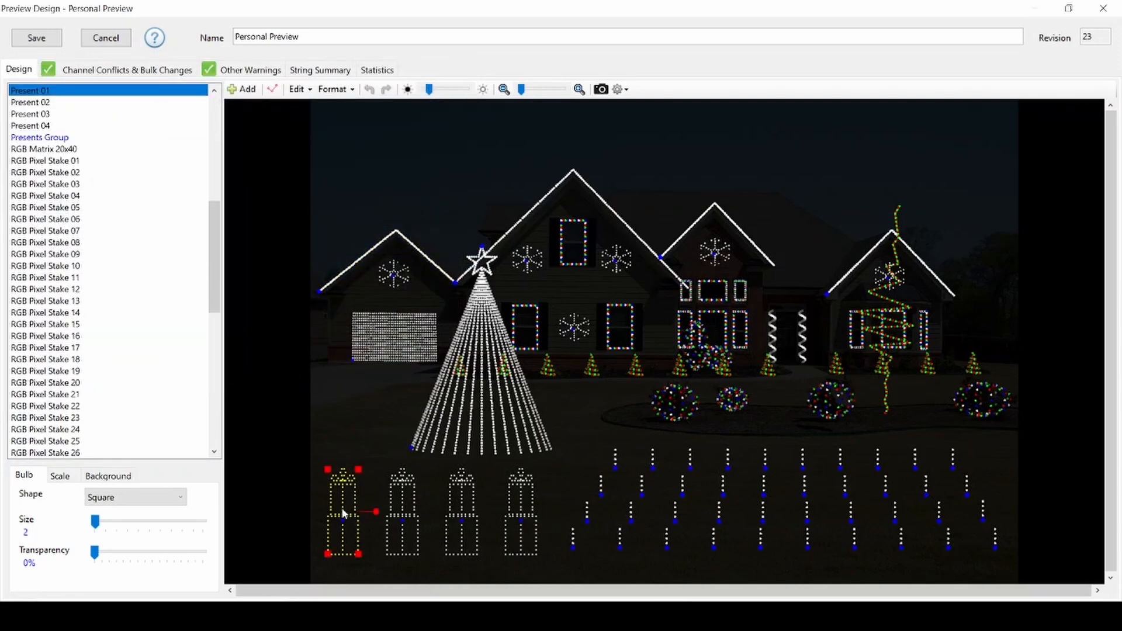
double_click(343, 513)
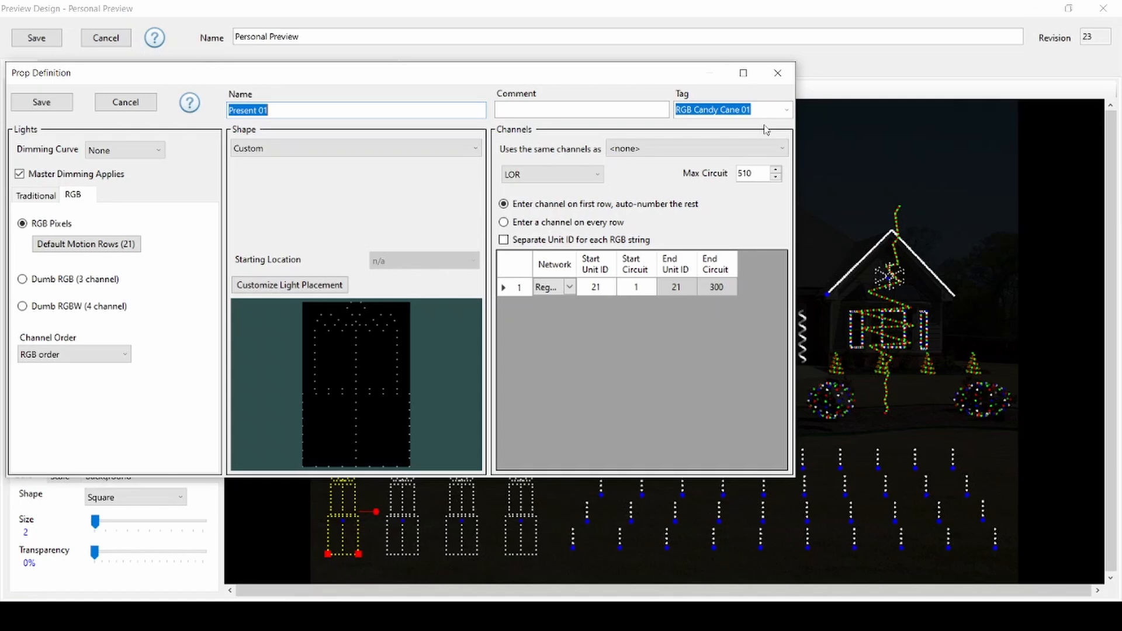
click(786, 110)
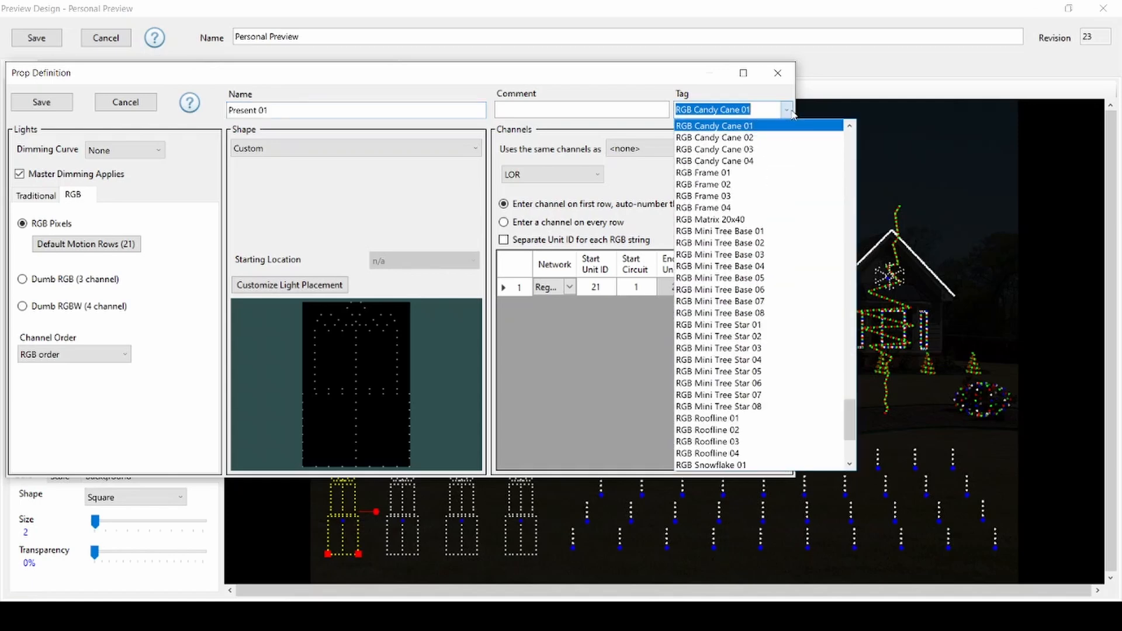
click(751, 127)
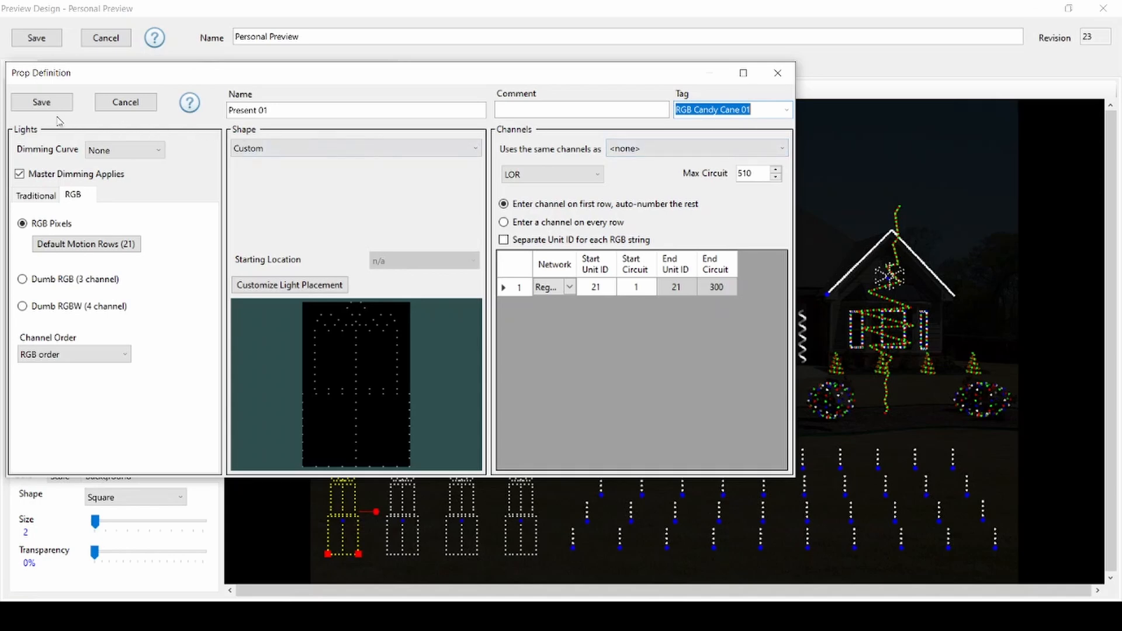
click(40, 101)
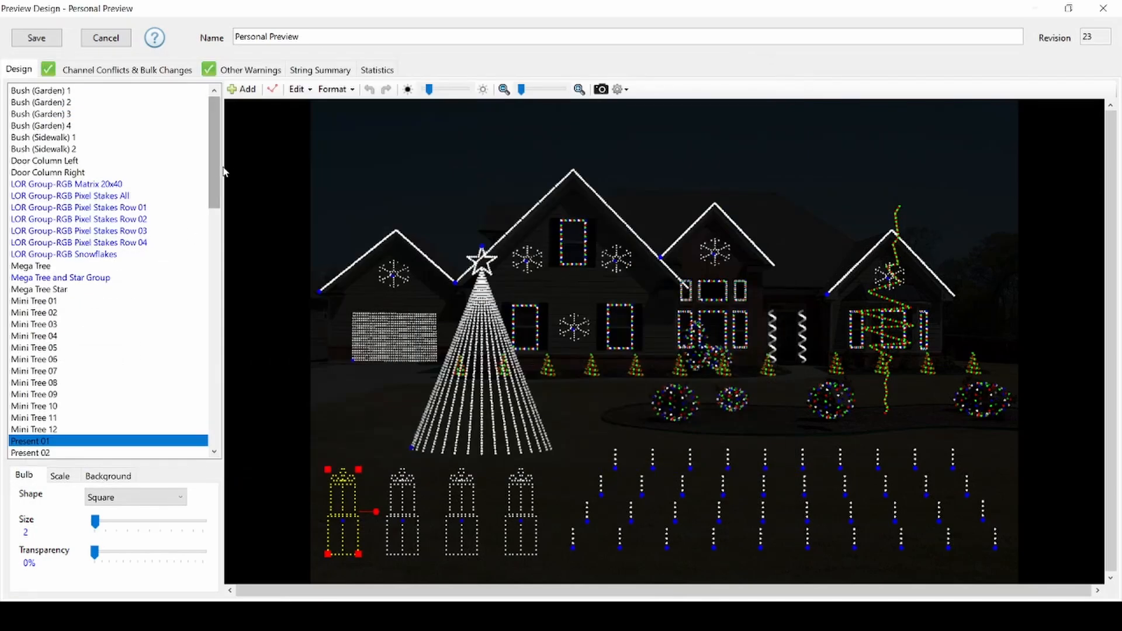
- Set the Rooflines Group's tag to LOR Group-RGB Rooflines and its arrangement to Horizontal Stack Align Bottoms, then save
drag(212, 166, 213, 396)
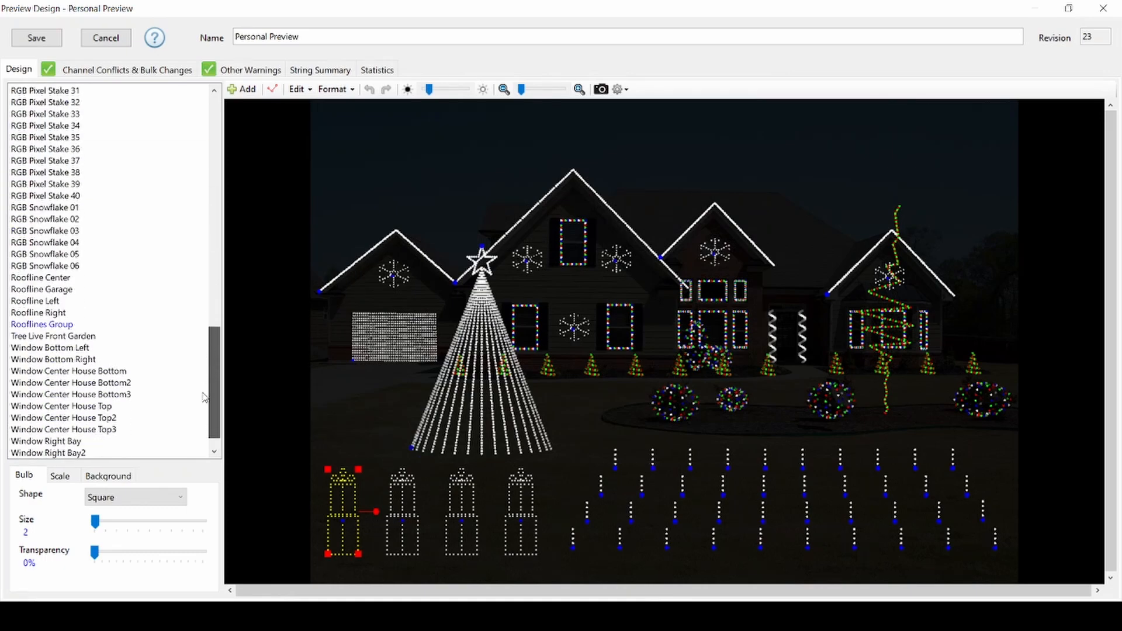
click(61, 326)
double_click(62, 326)
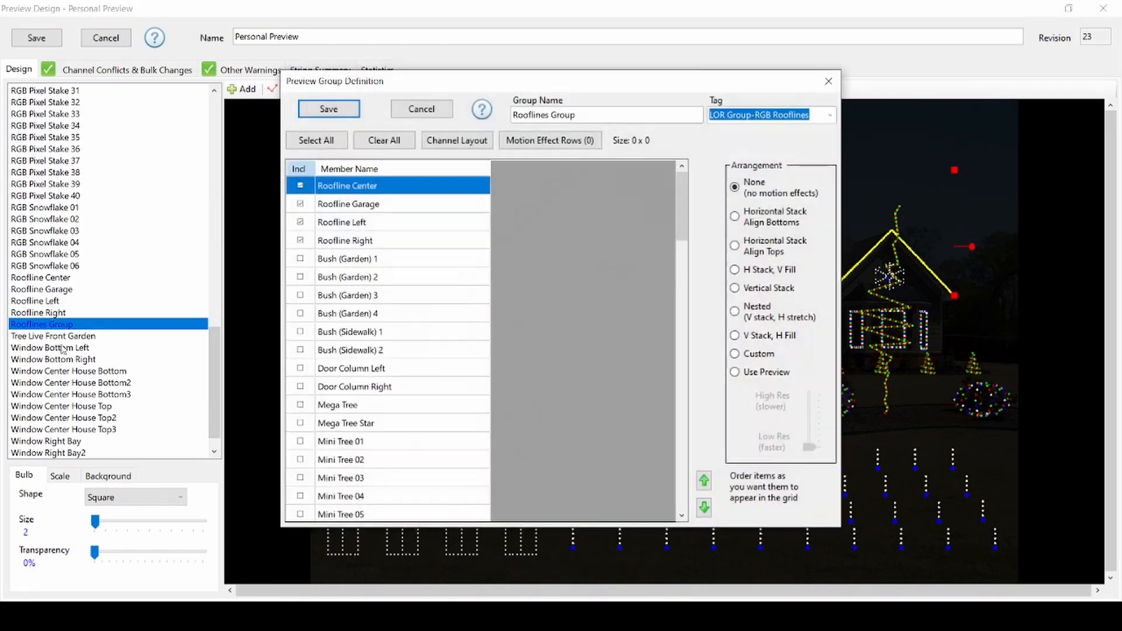
click(831, 117)
click(799, 131)
click(739, 220)
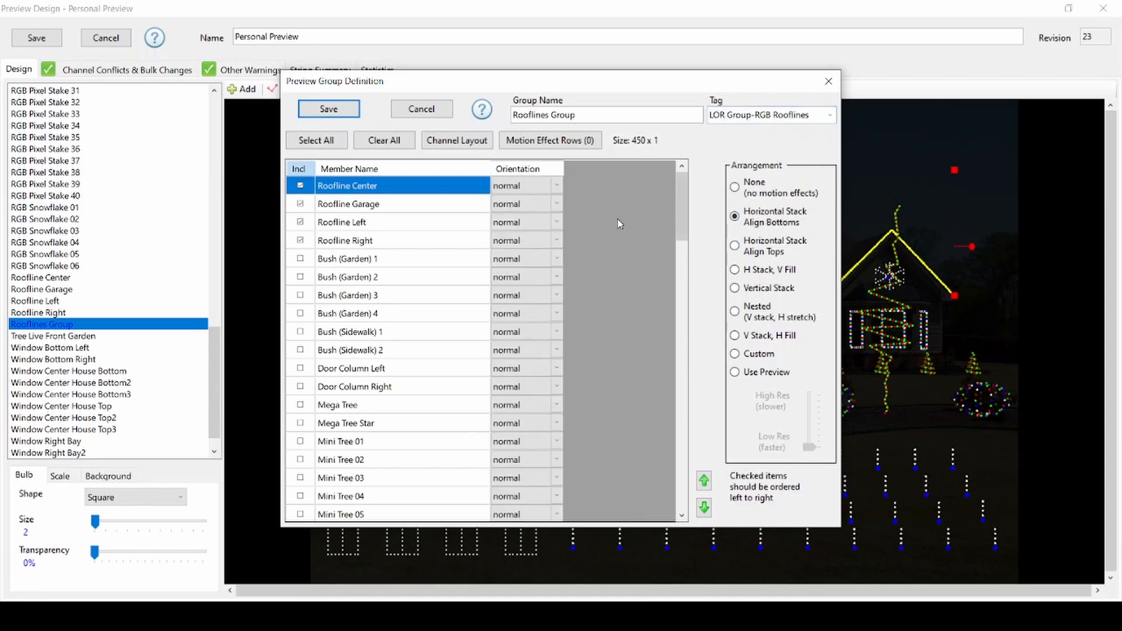
click(316, 112)
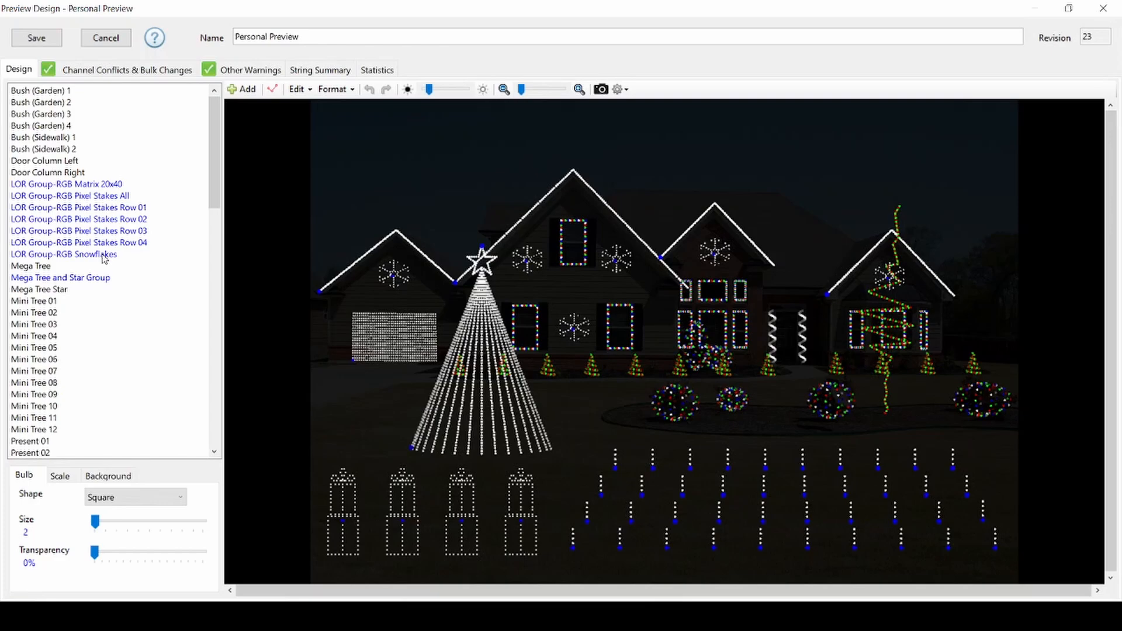
- Open the Mega Tree prop definition to review its tag, then close it
click(499, 445)
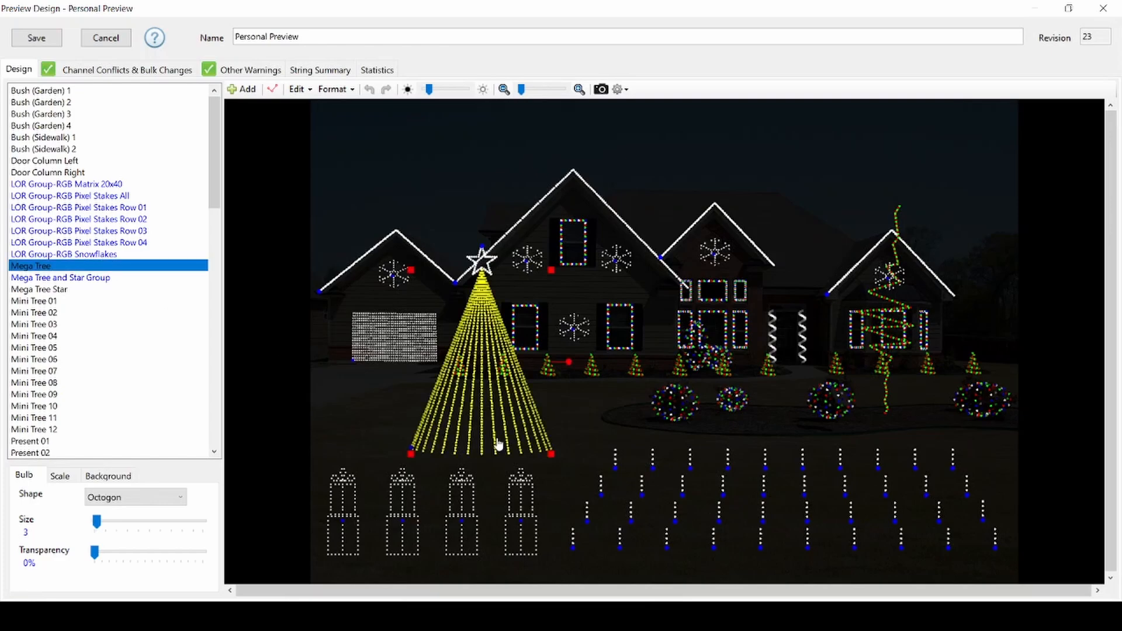
double_click(498, 445)
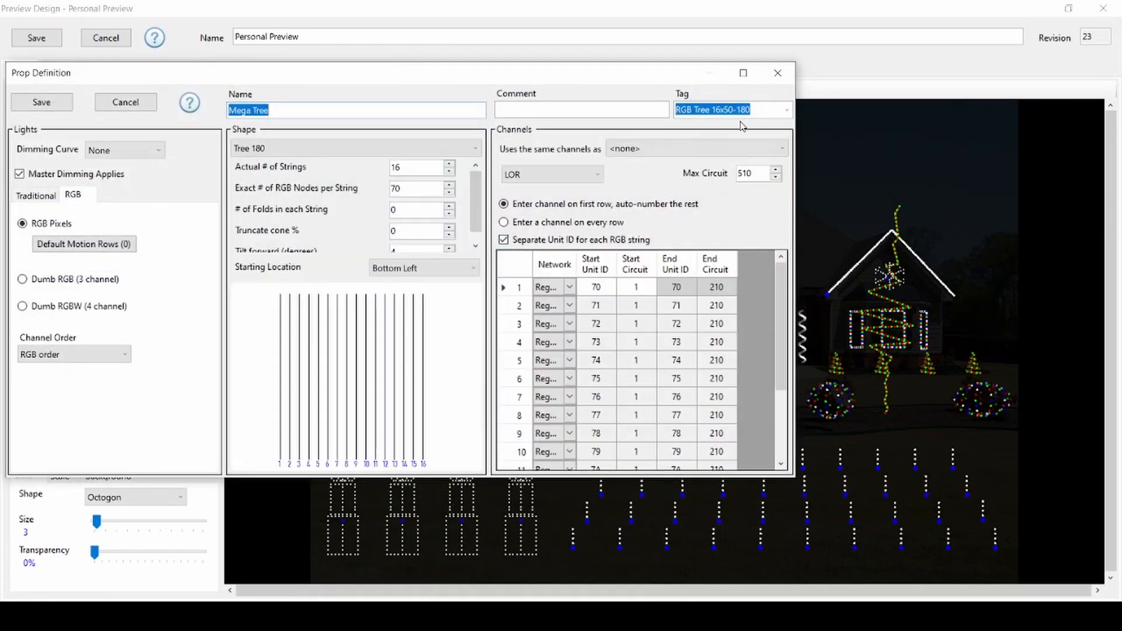
click(135, 108)
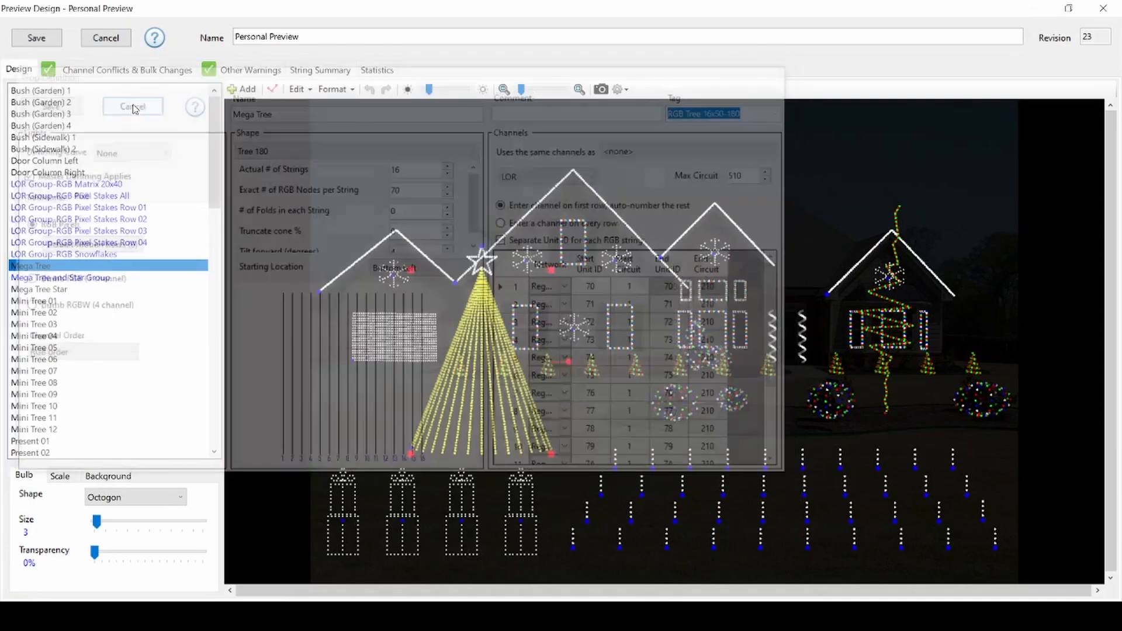
- Check the Mega Tree and Star Group's tag and Mega Tree Star membership, then save the group
double_click(100, 279)
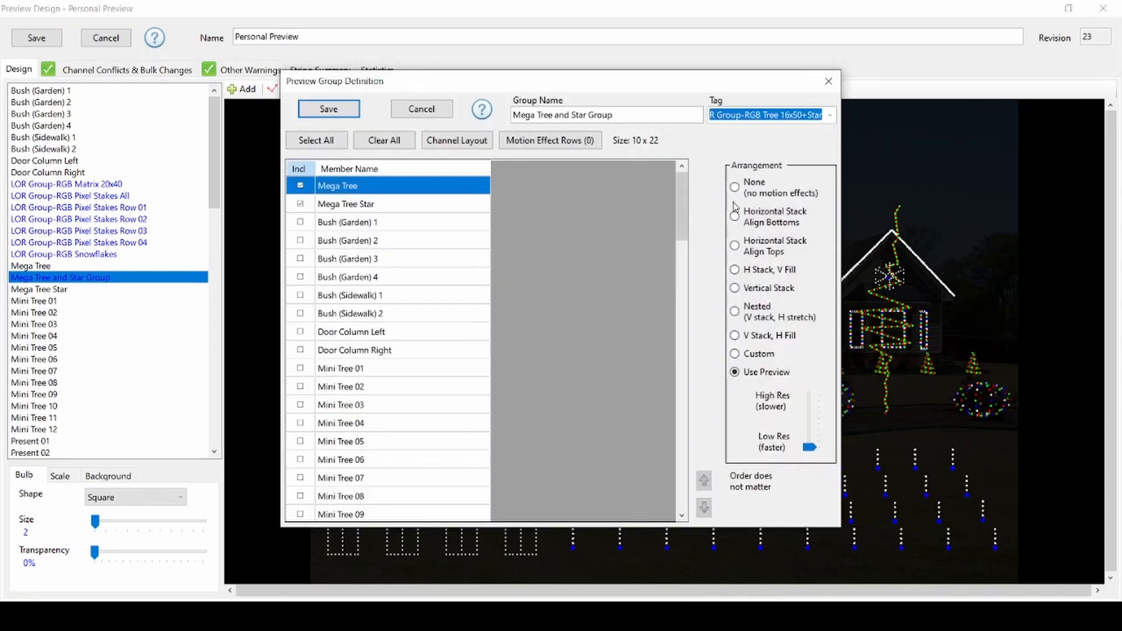
click(831, 115)
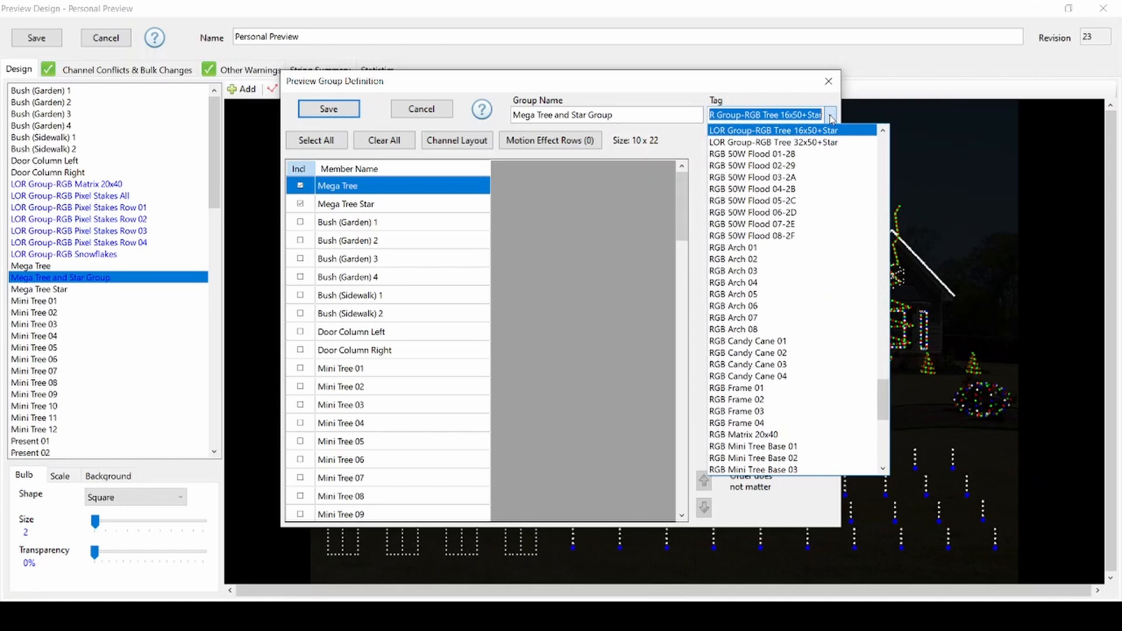
click(699, 146)
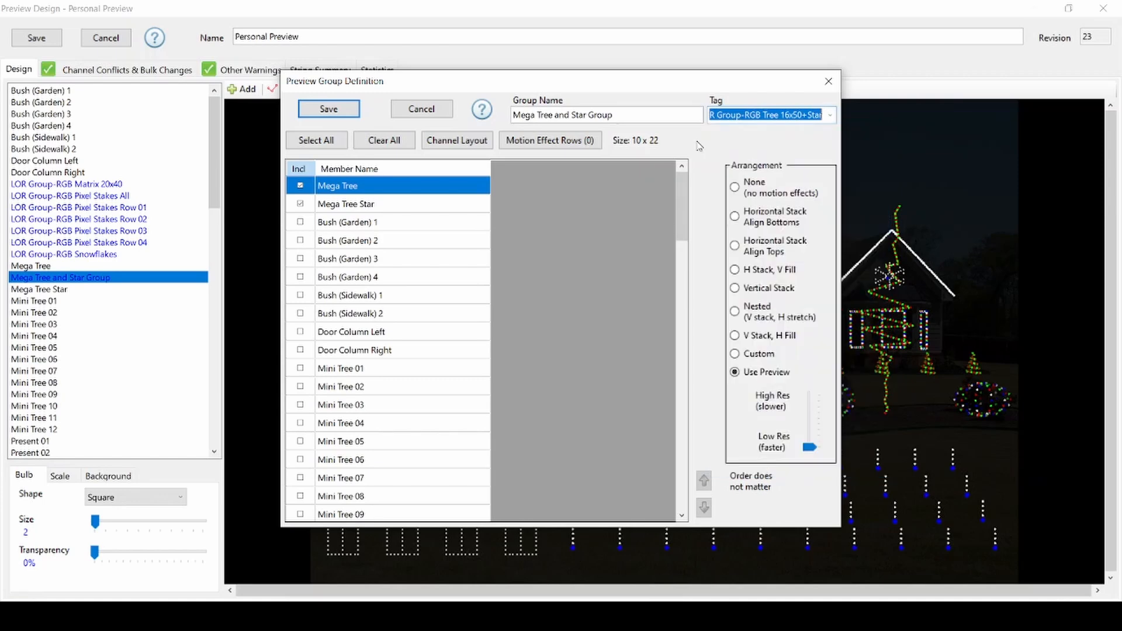
click(299, 206)
click(300, 206)
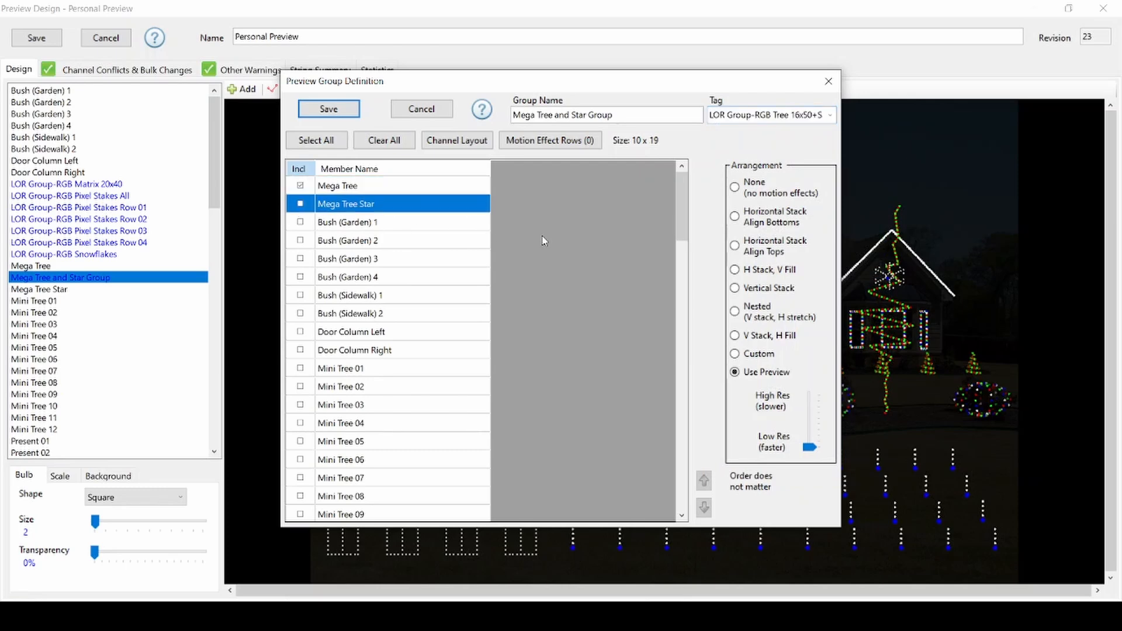
click(300, 204)
click(351, 111)
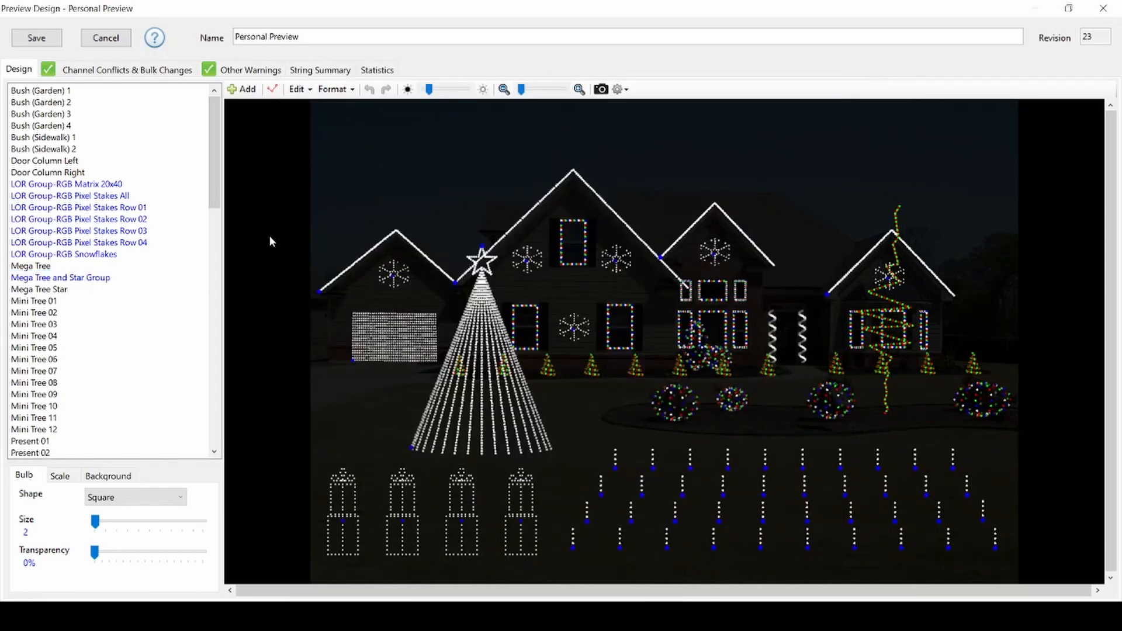
- Select the matrix and review the LOR Group-RGB Matrix 20x40 group definition
click(409, 349)
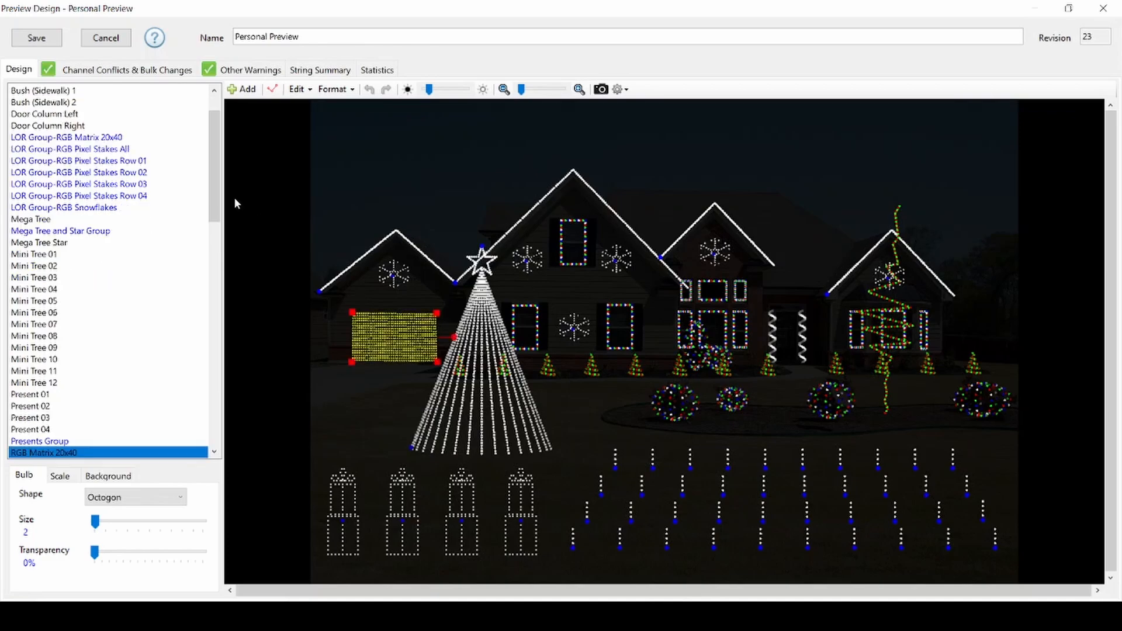
click(122, 138)
double_click(123, 138)
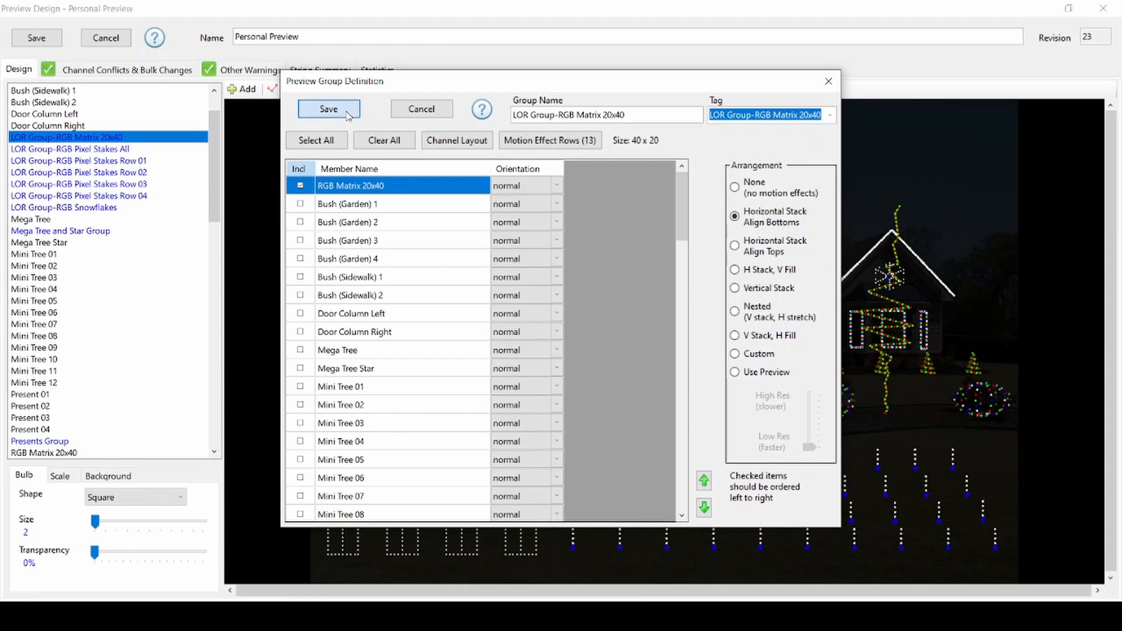
click(327, 110)
- Review the RGB Matrix 20x40 prop definition and cancel it
double_click(401, 354)
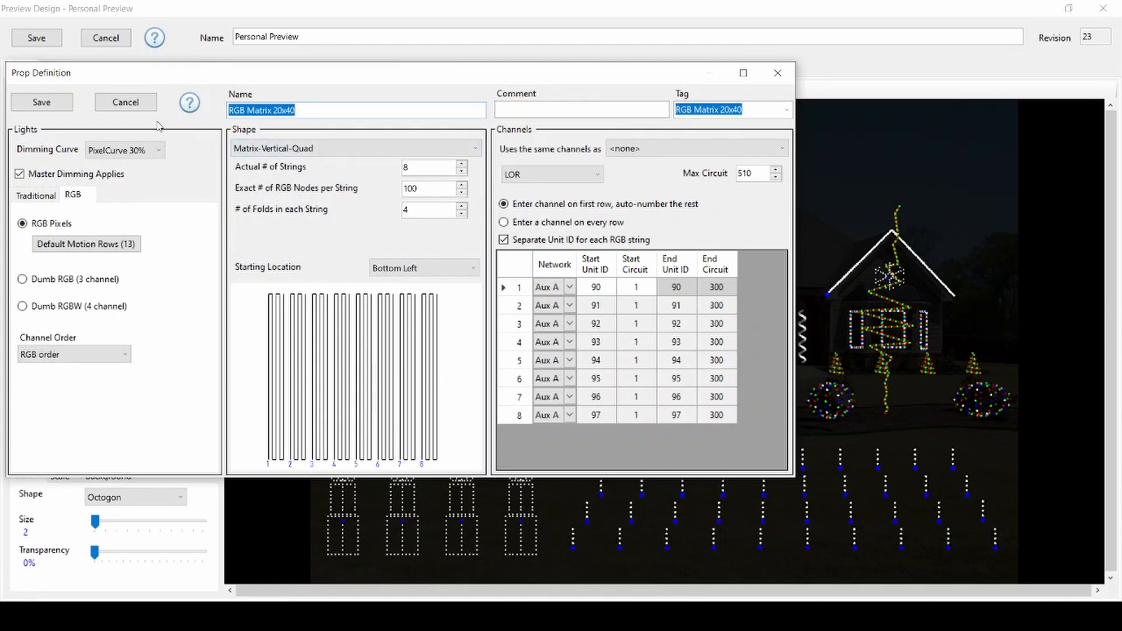
click(140, 107)
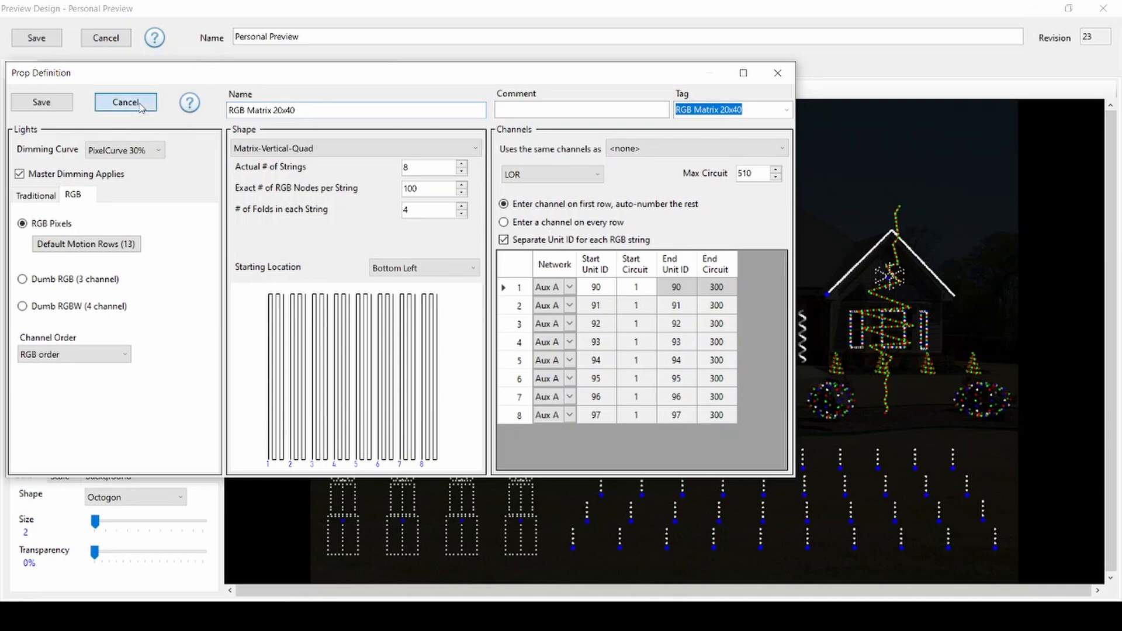
click(97, 139)
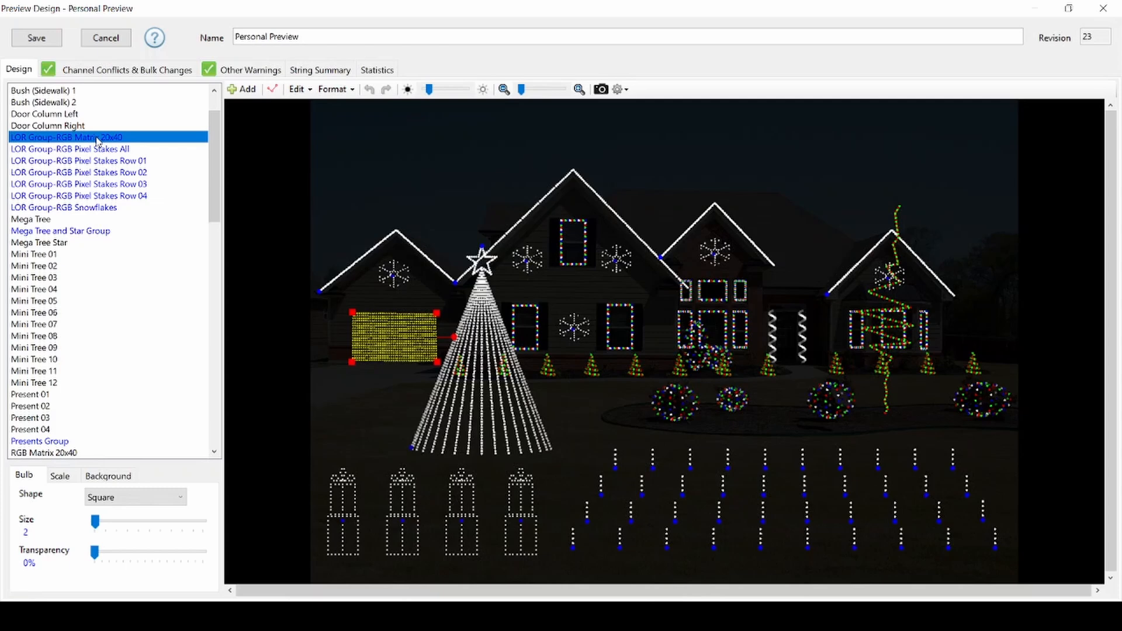
- Select the pixel stake row groups 01 through 04 in turn to inspect them in the preview
click(239, 195)
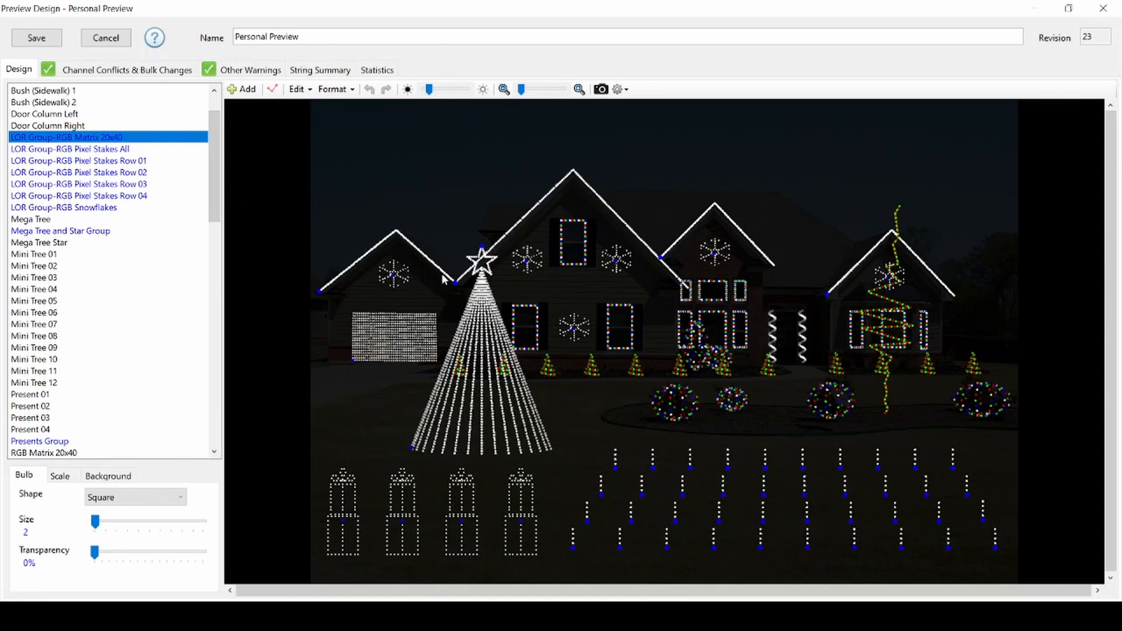
click(123, 163)
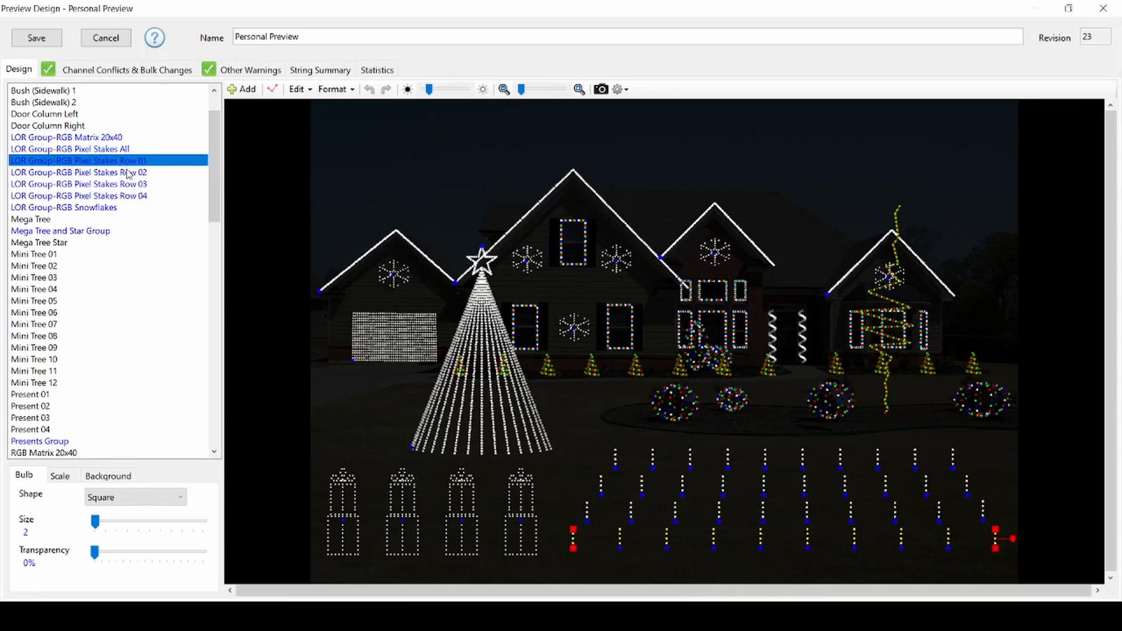
click(129, 172)
click(132, 184)
click(137, 197)
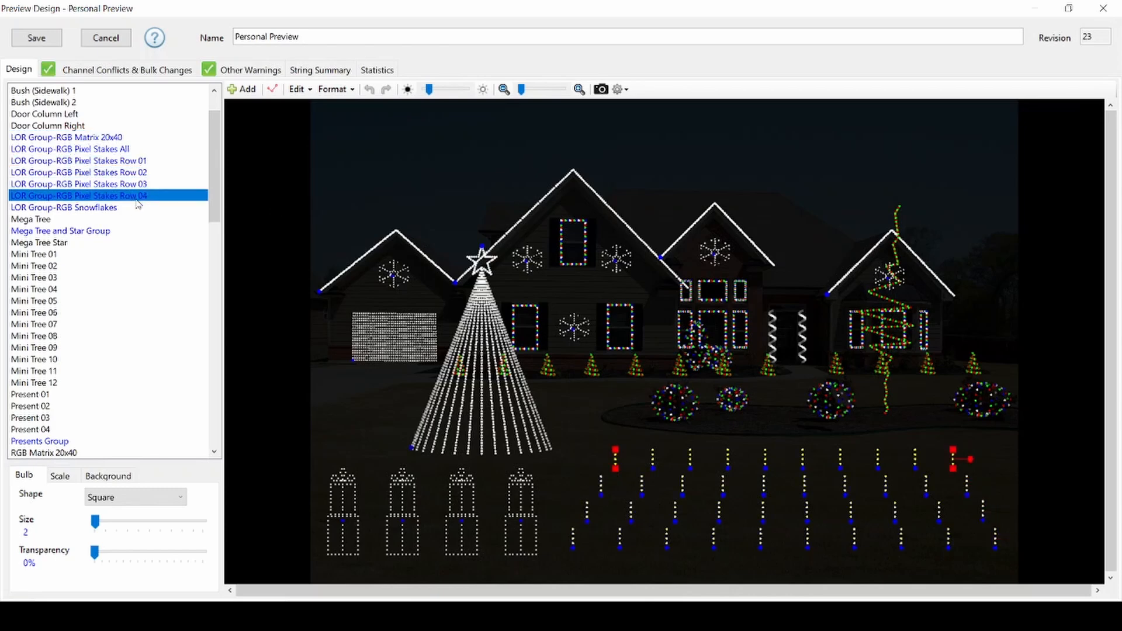
- Open the LOR Group-RGB Pixel Stakes Row 01 and Pixel Stakes All group definitions to review them, cancelling each
double_click(136, 161)
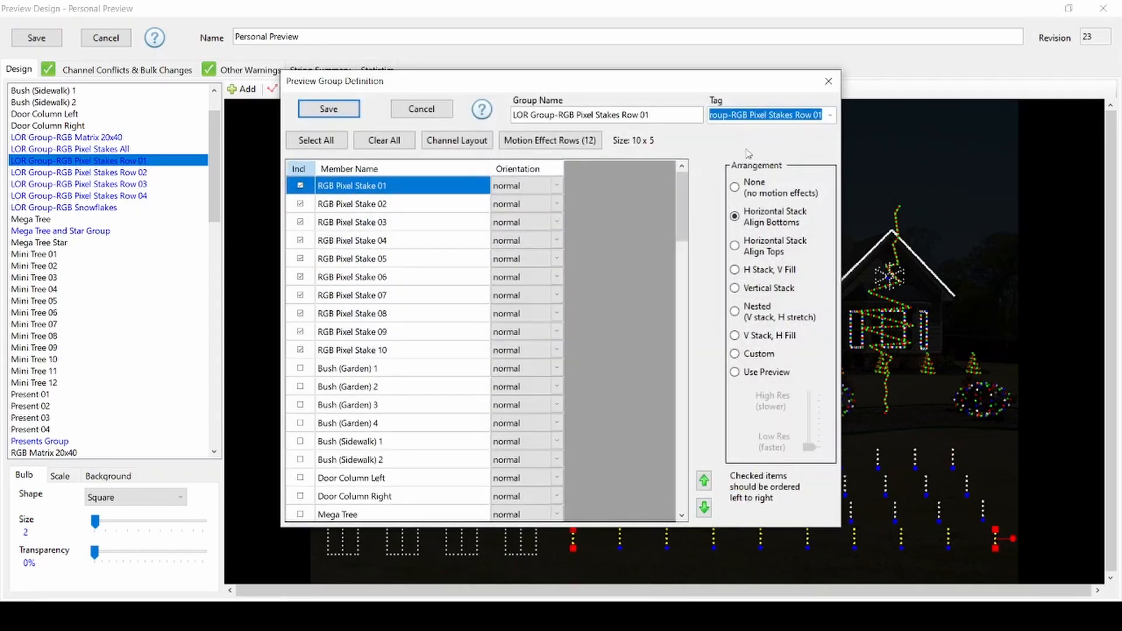
click(421, 109)
double_click(134, 150)
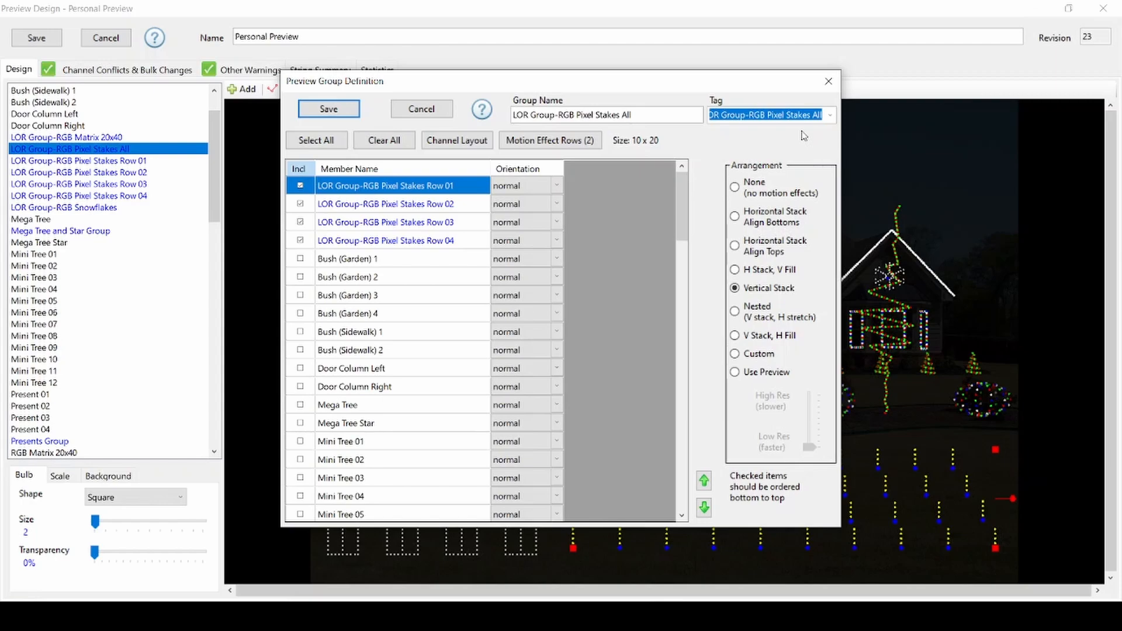
click(424, 110)
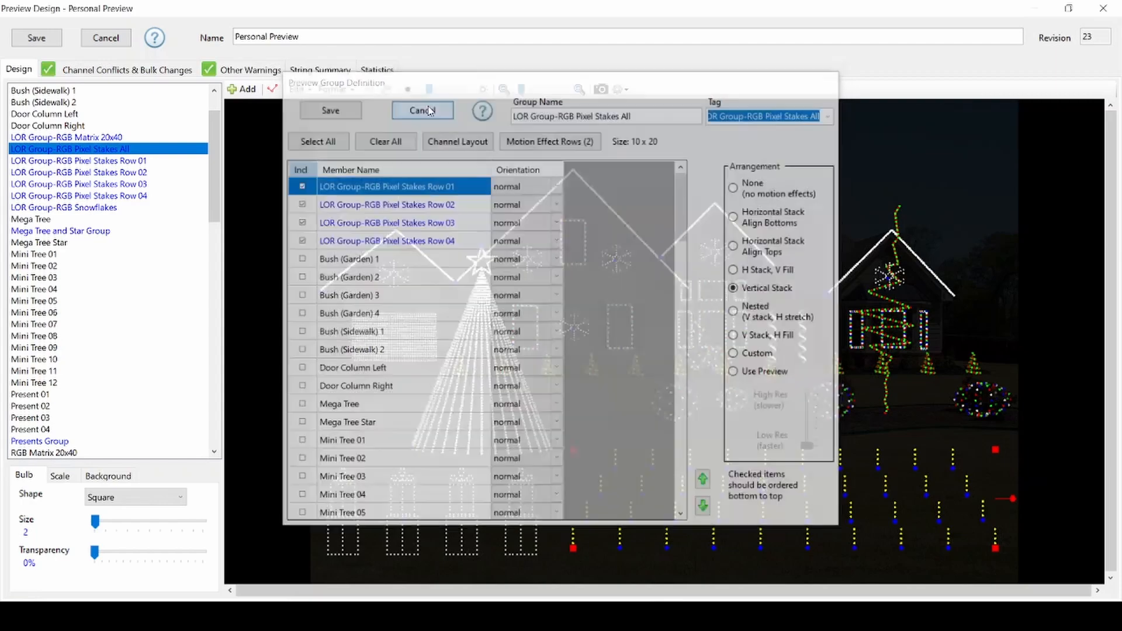
double_click(134, 161)
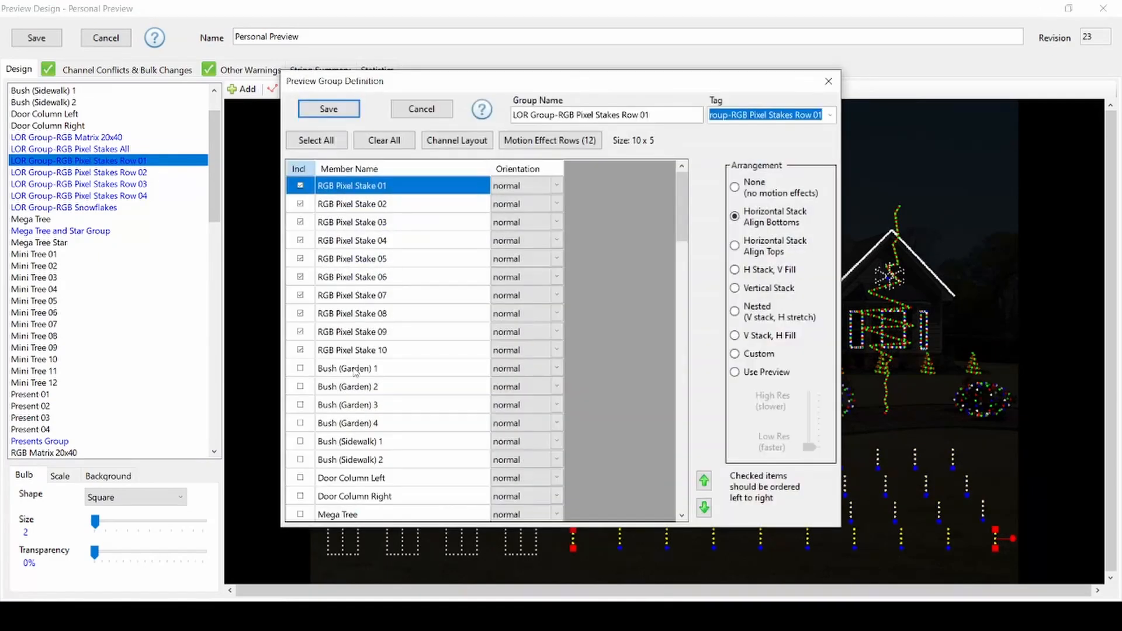
click(421, 109)
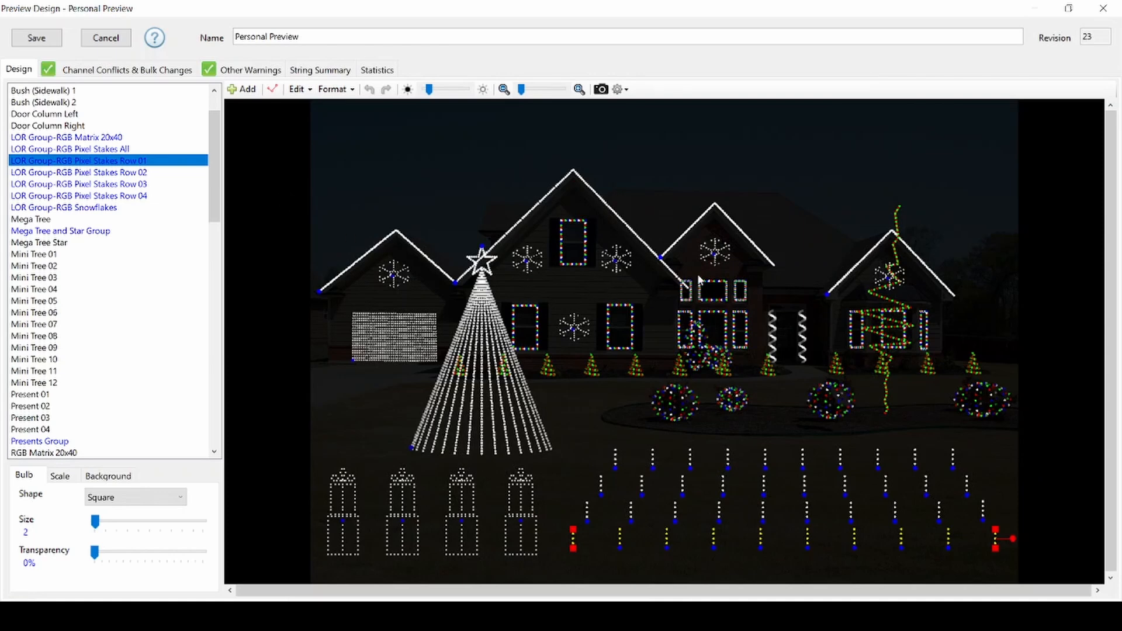
- Review the RGB Snowflake 05 and RGB Snowflake 06 prop definitions and their tags, cancelling each
click(715, 255)
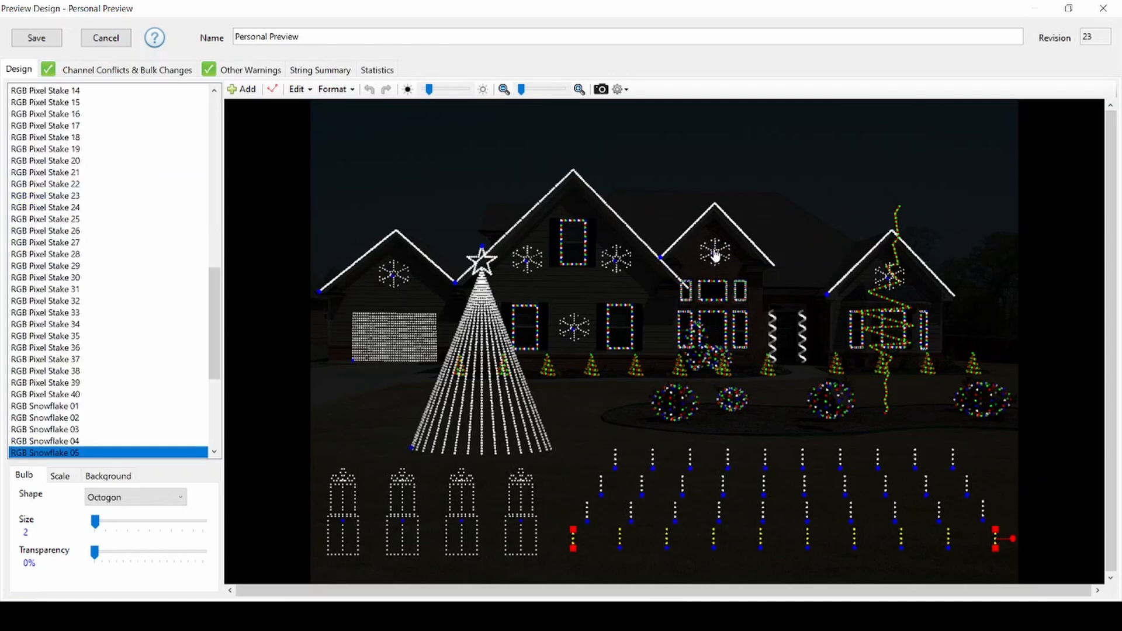
double_click(714, 249)
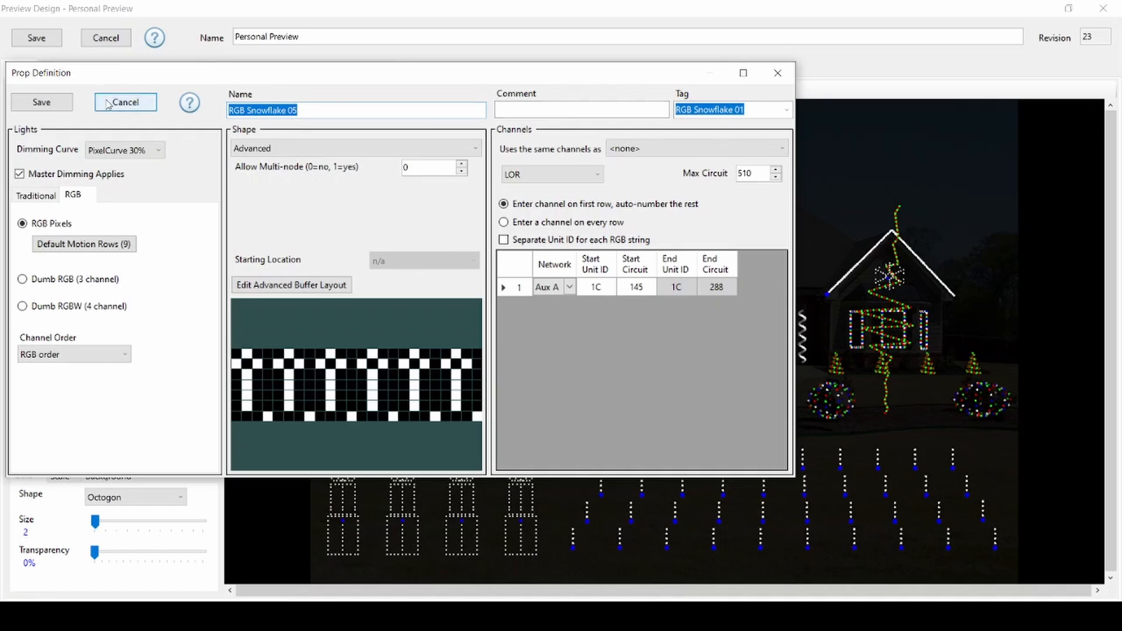
click(123, 102)
double_click(877, 279)
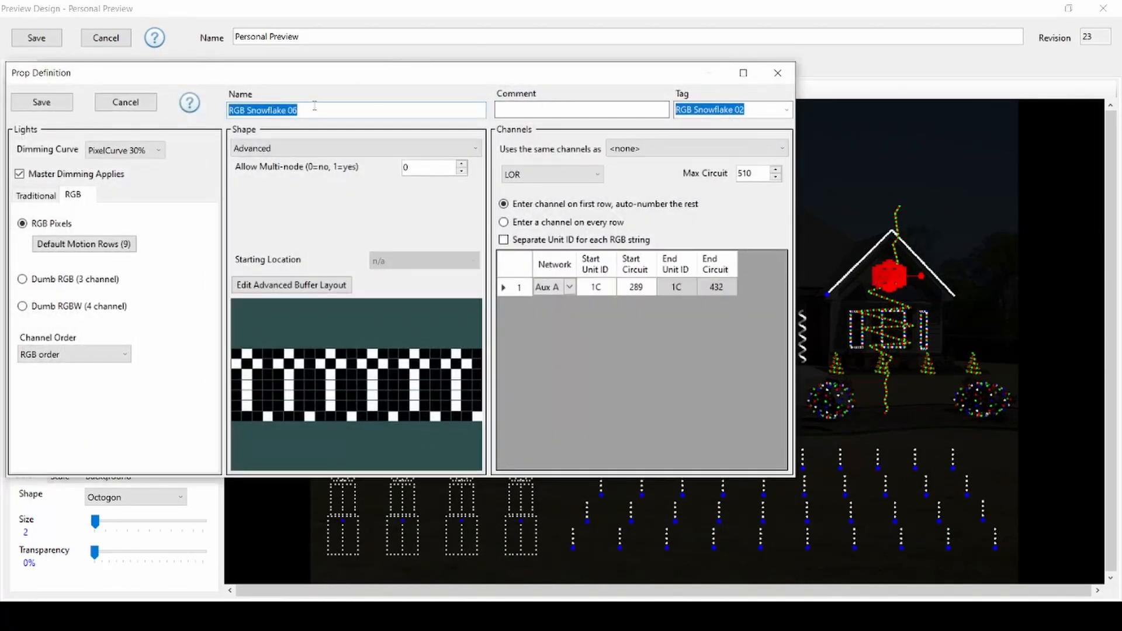
click(126, 102)
- Review the LOR Group-RGB Snowflakes group definition and its members, then cancel it
drag(213, 284, 213, 120)
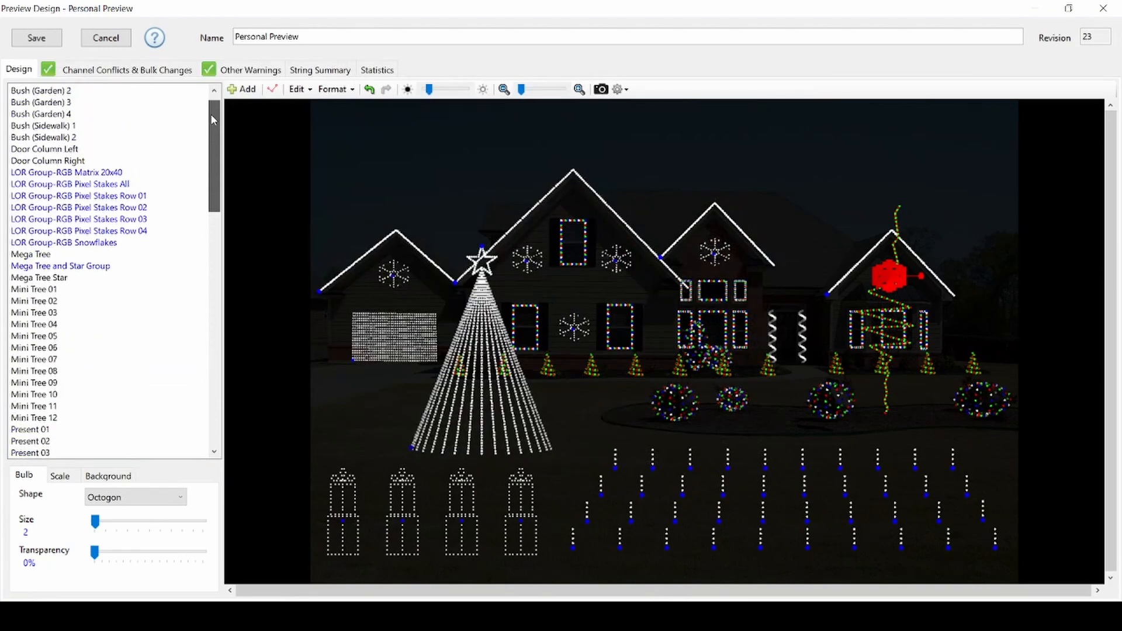
double_click(70, 243)
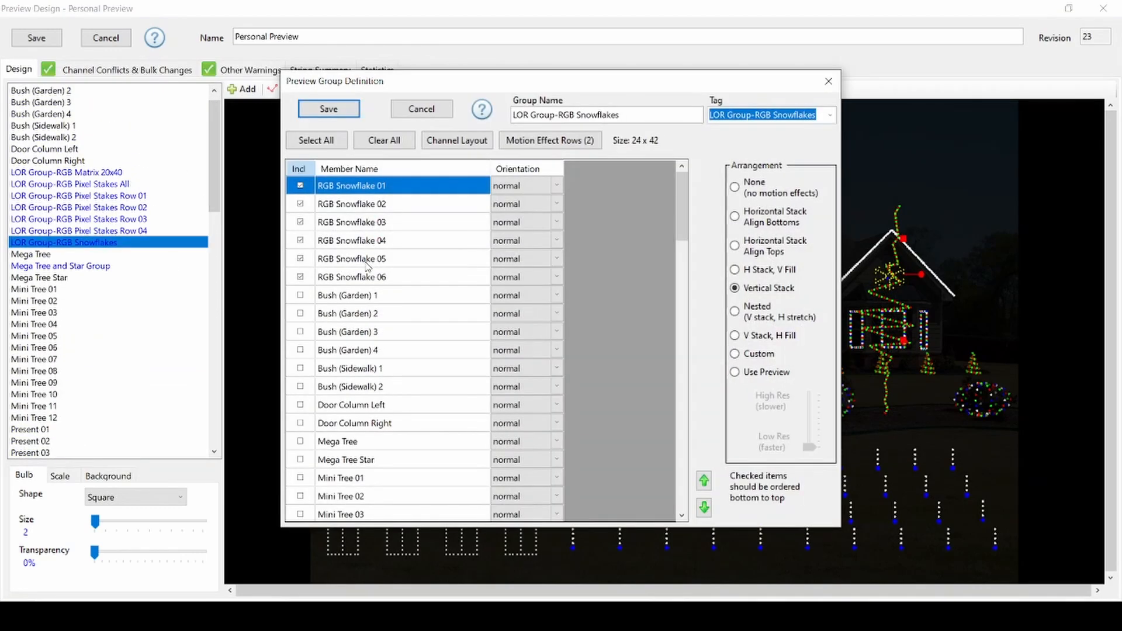
click(421, 109)
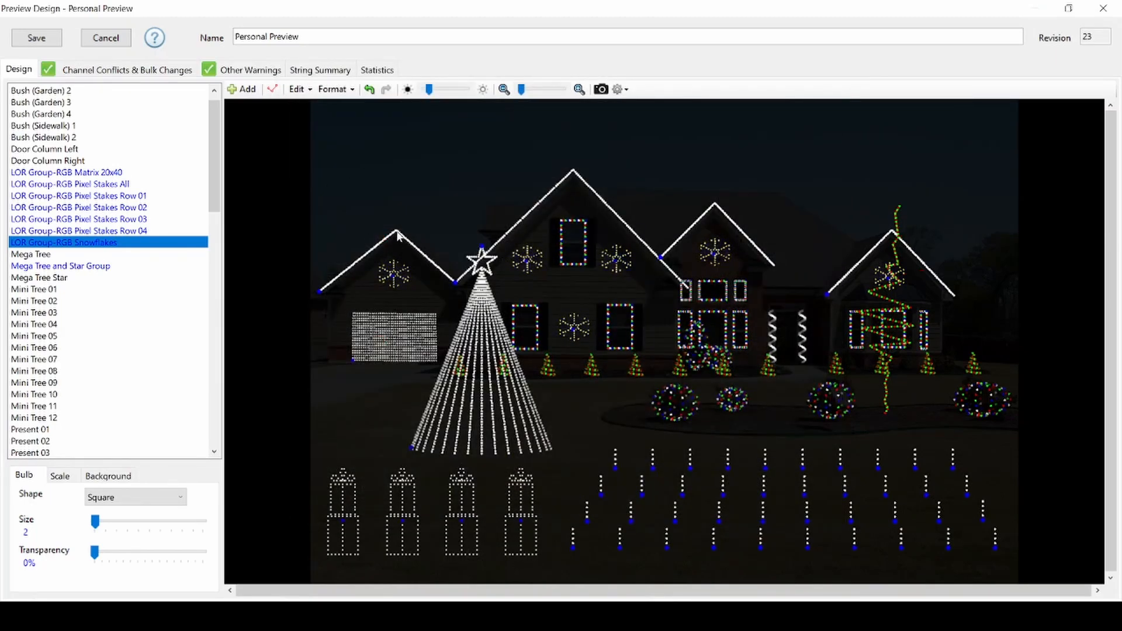
- Open the Window Bottom Left prop definition, browse its tag list, and close it without assigning a tag
click(534, 328)
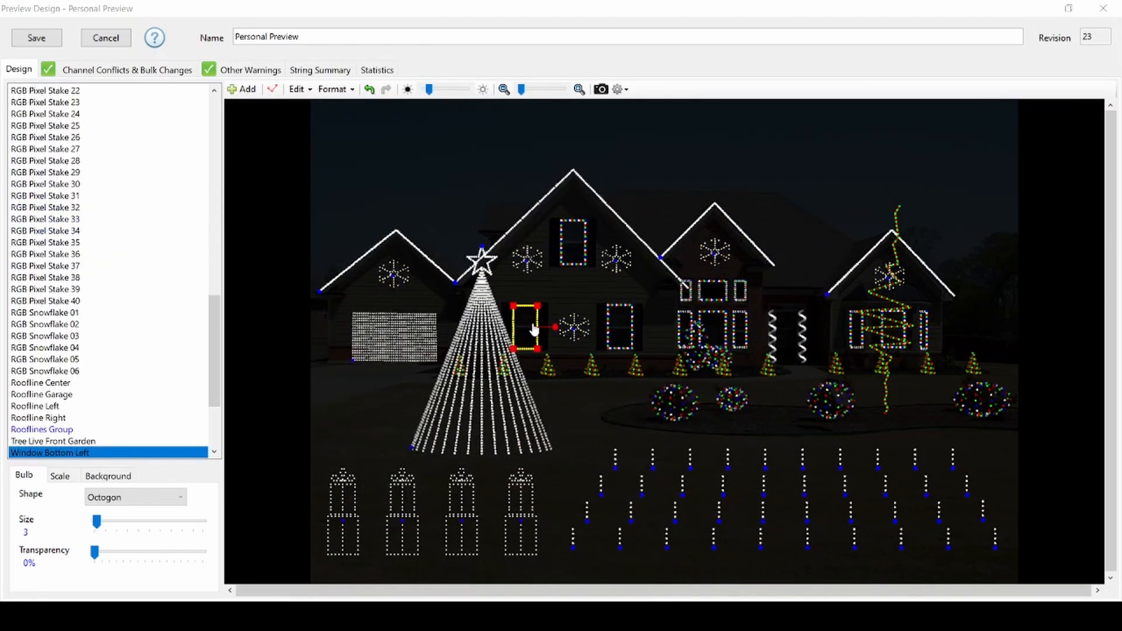
double_click(534, 328)
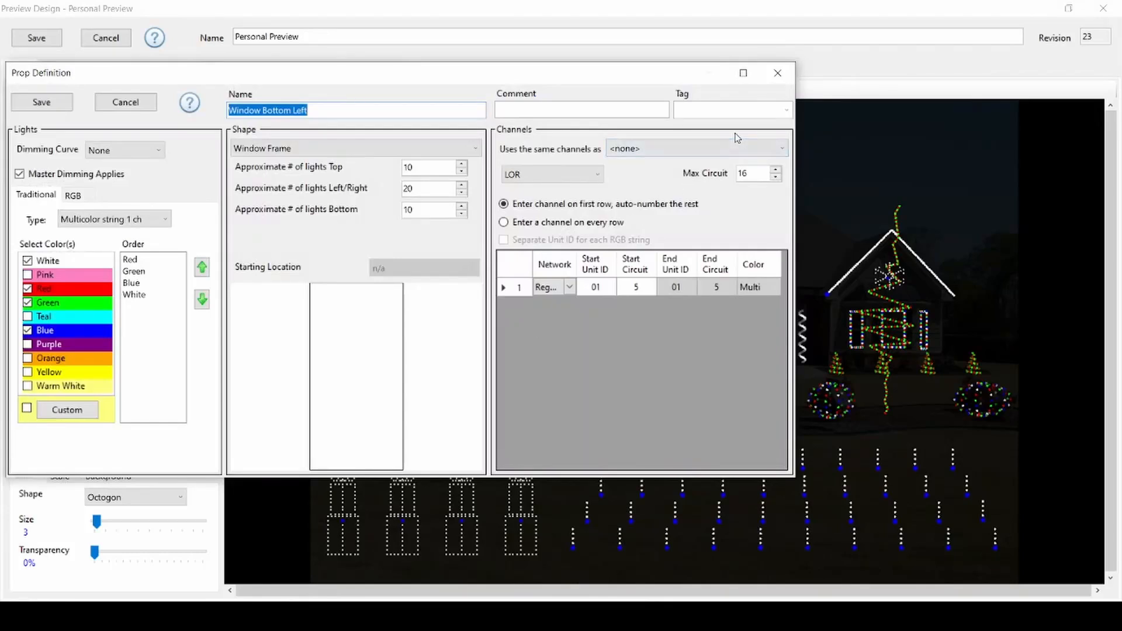
click(787, 111)
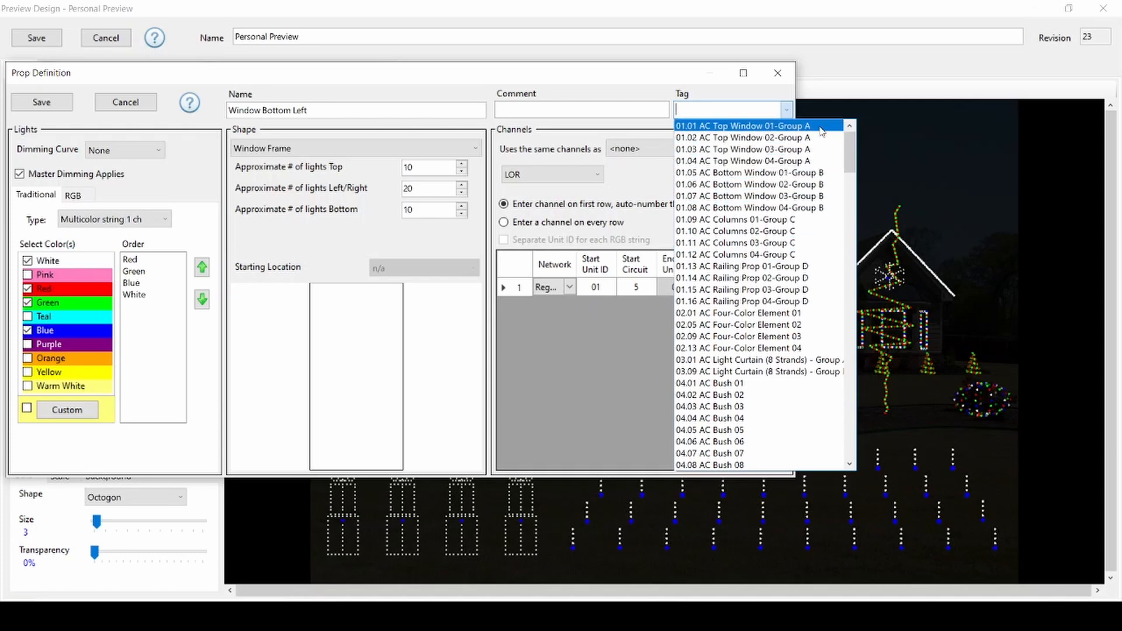
click(678, 82)
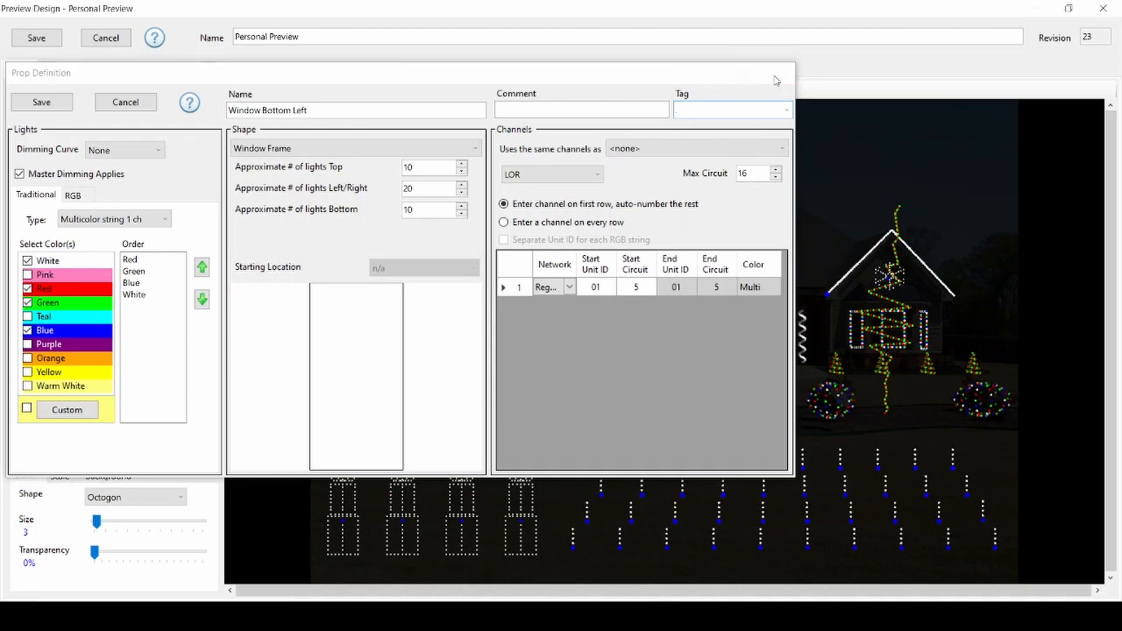
click(777, 73)
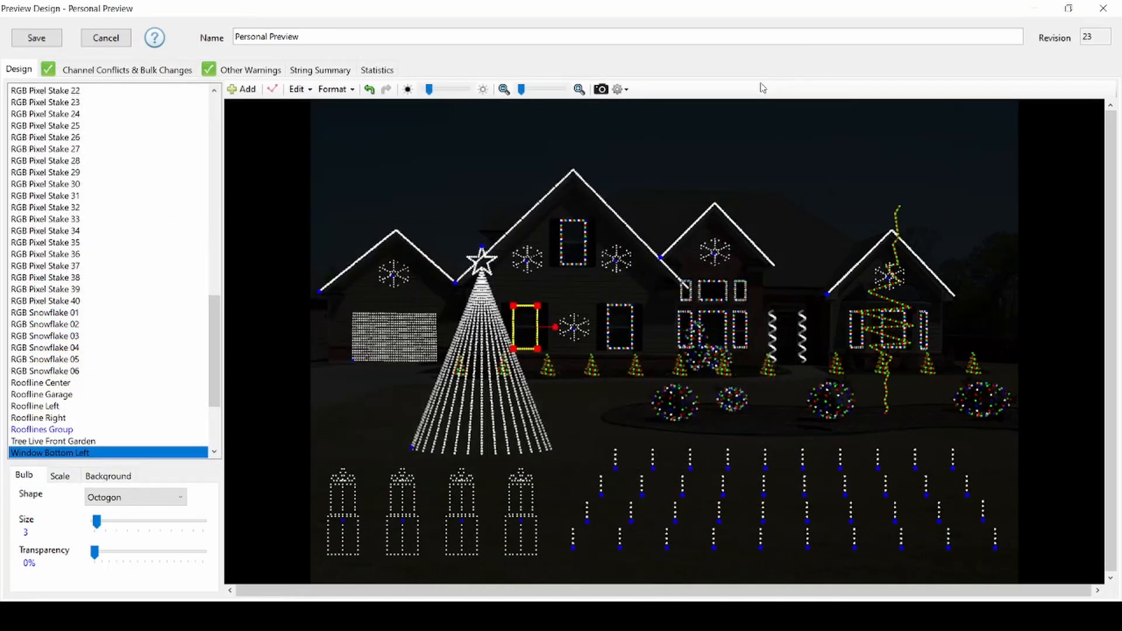
- Review the Tag column of the string summary for all props, then return to the design view
click(331, 72)
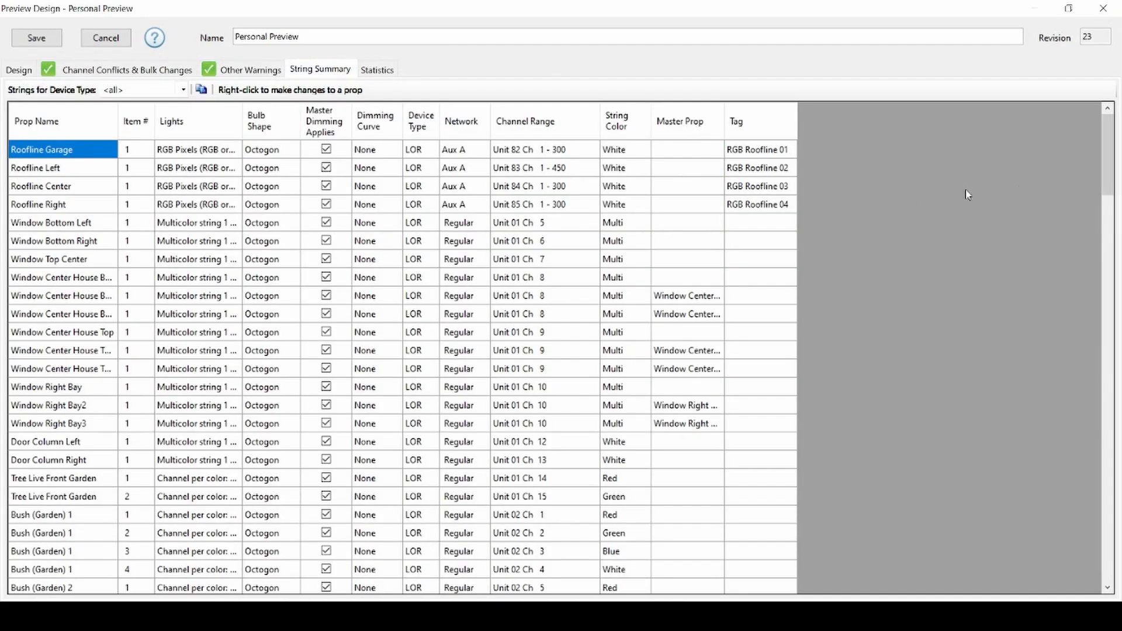
drag(1119, 161, 1109, 461)
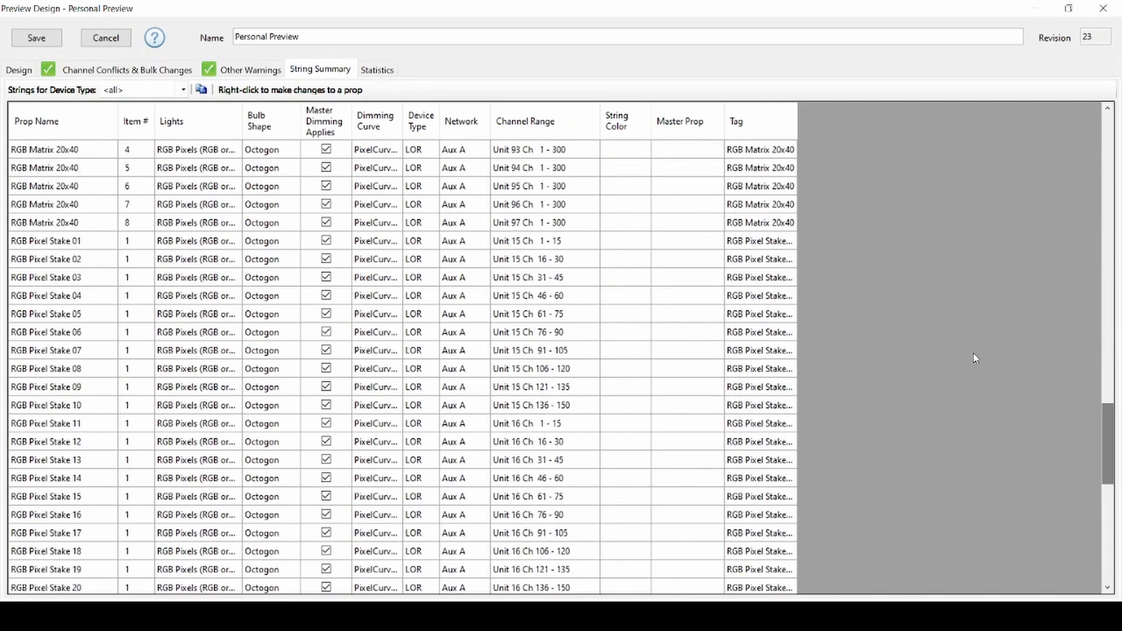
click(19, 70)
- Review the Roofines Group definition, cancel it, and save the Personal Preview
double_click(56, 430)
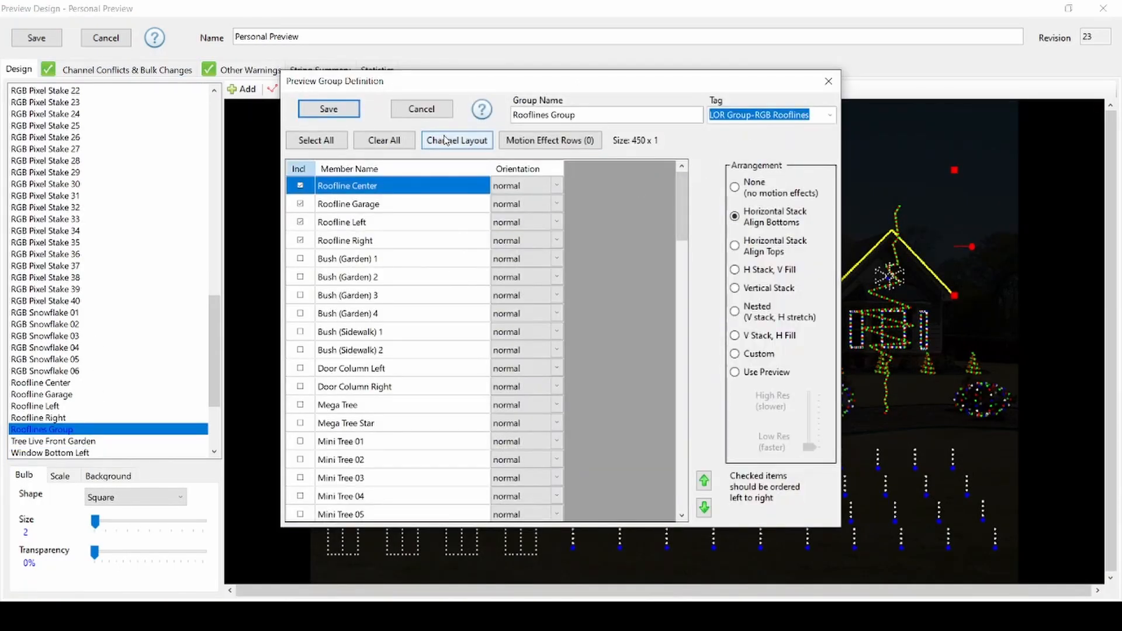
click(435, 116)
drag(210, 324, 220, 139)
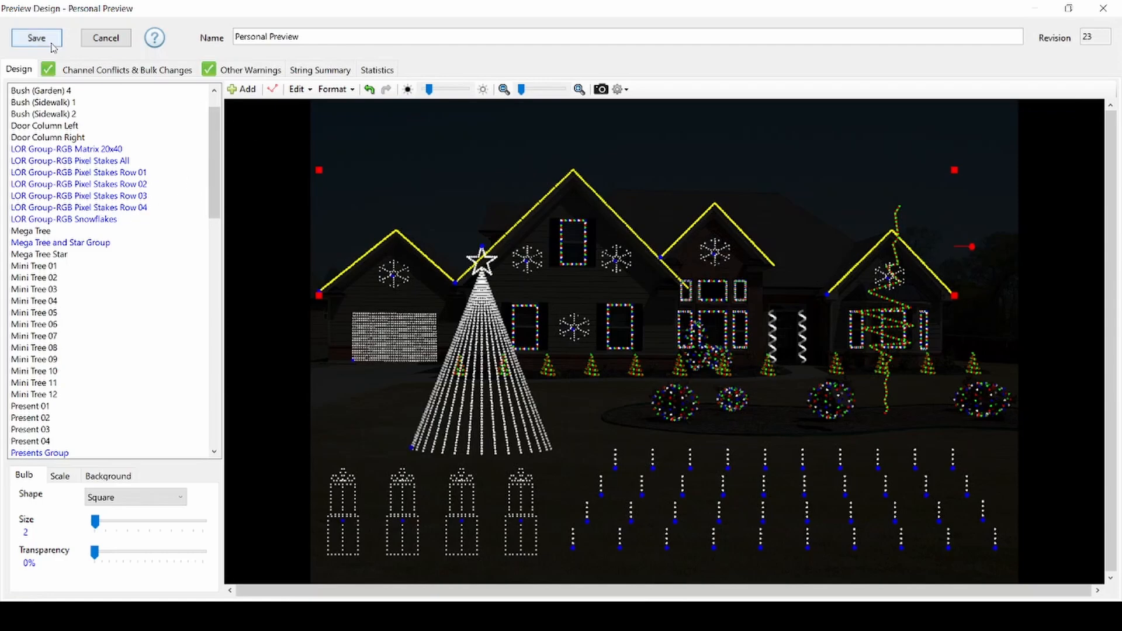
click(38, 38)
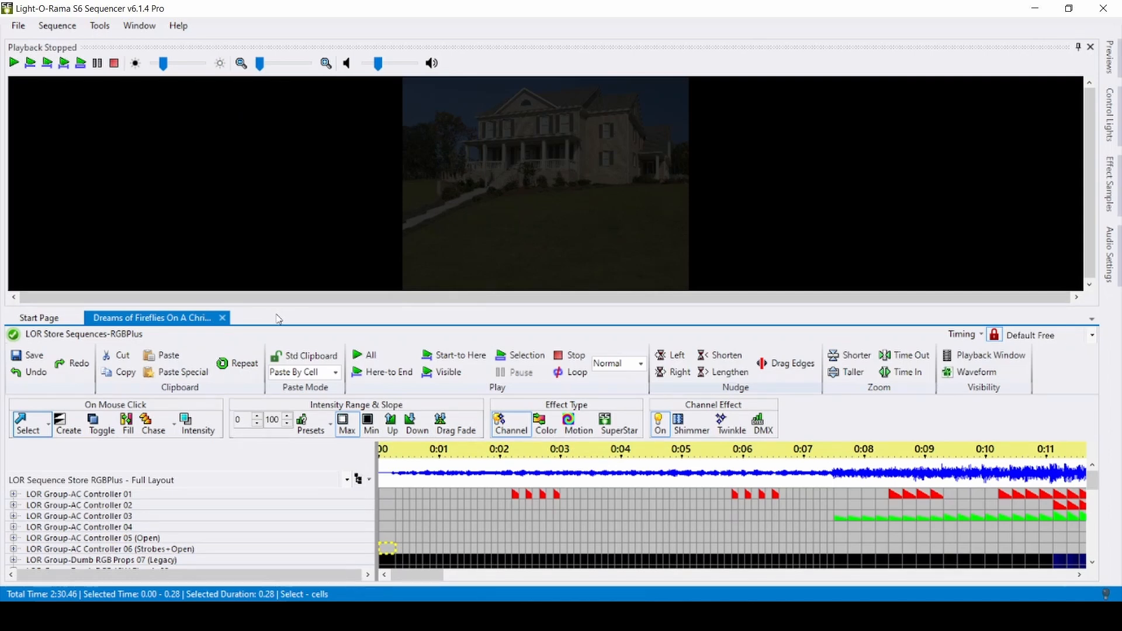
- Assign the Personal Preview as the preview for the Dreams of Fireflies sequence
click(57, 25)
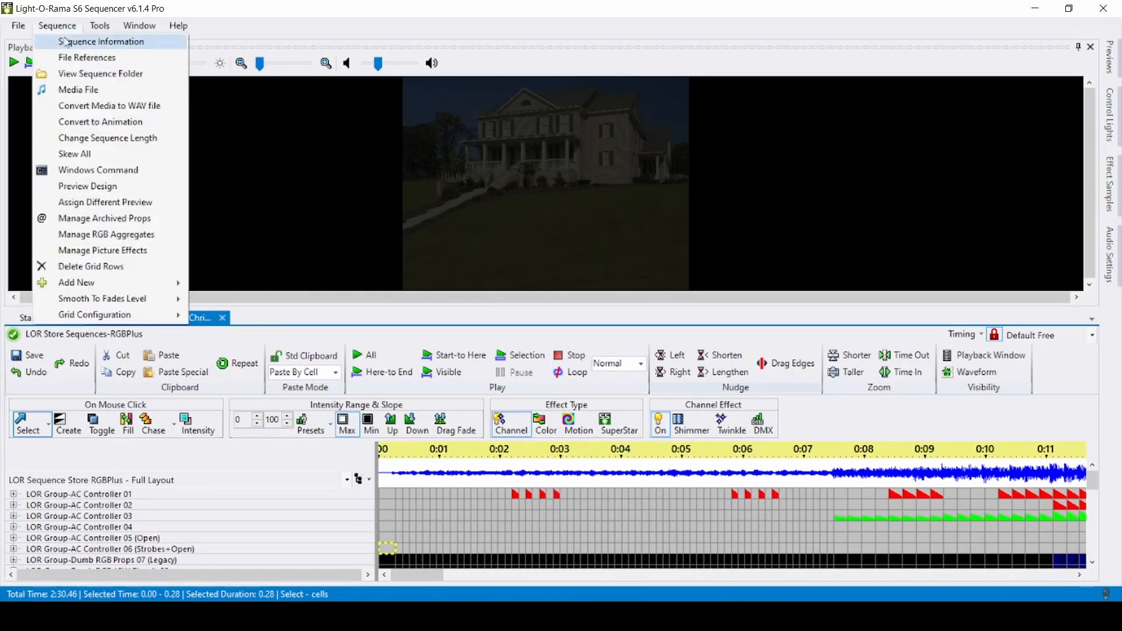
click(155, 208)
click(469, 283)
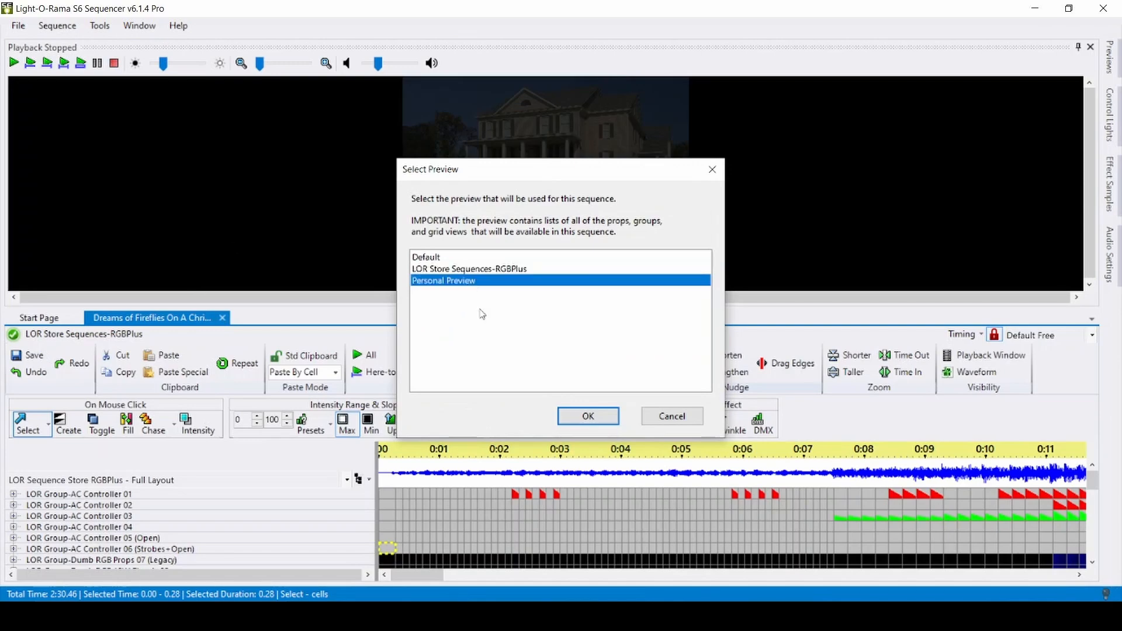
click(578, 414)
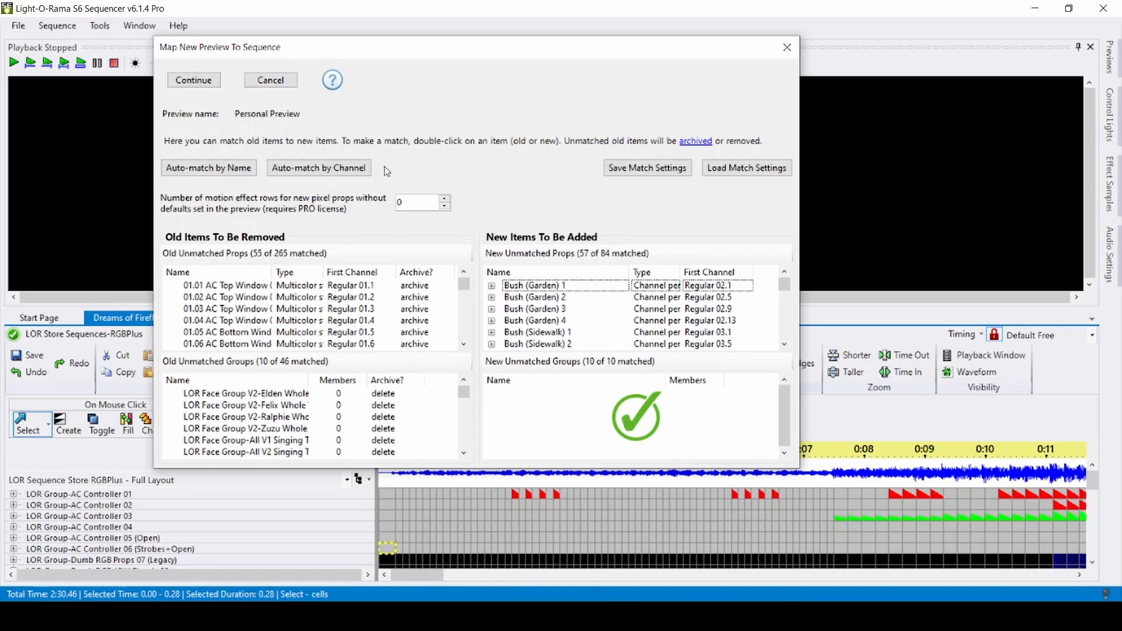
- Auto-match the old sequence items to the new preview by channel and continue the mapping
click(316, 168)
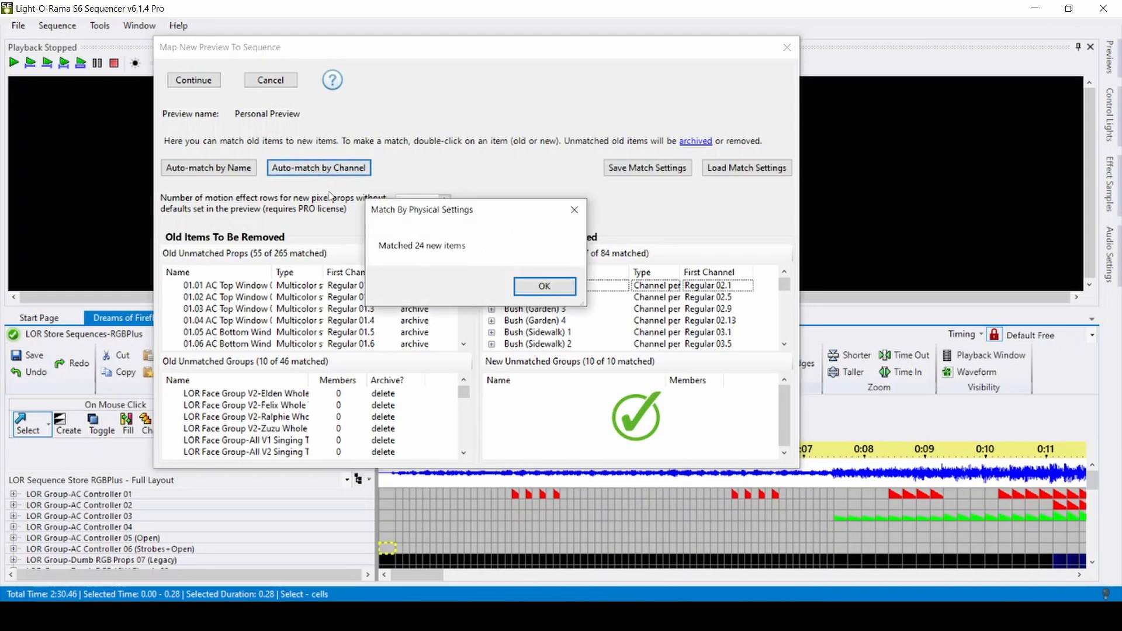
click(544, 286)
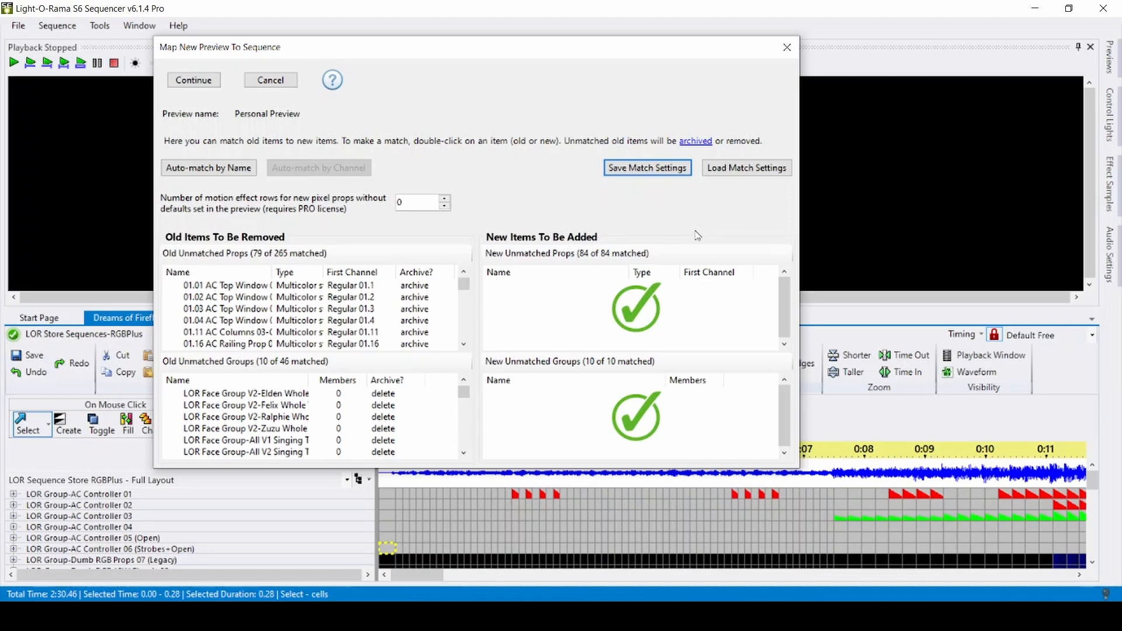
click(195, 82)
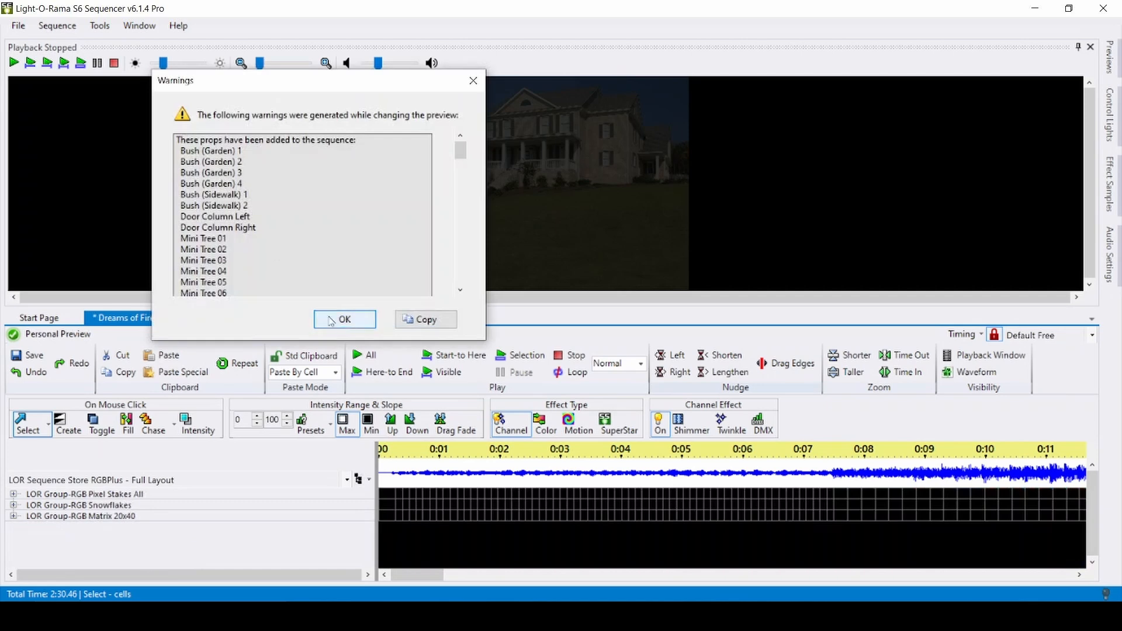
click(346, 321)
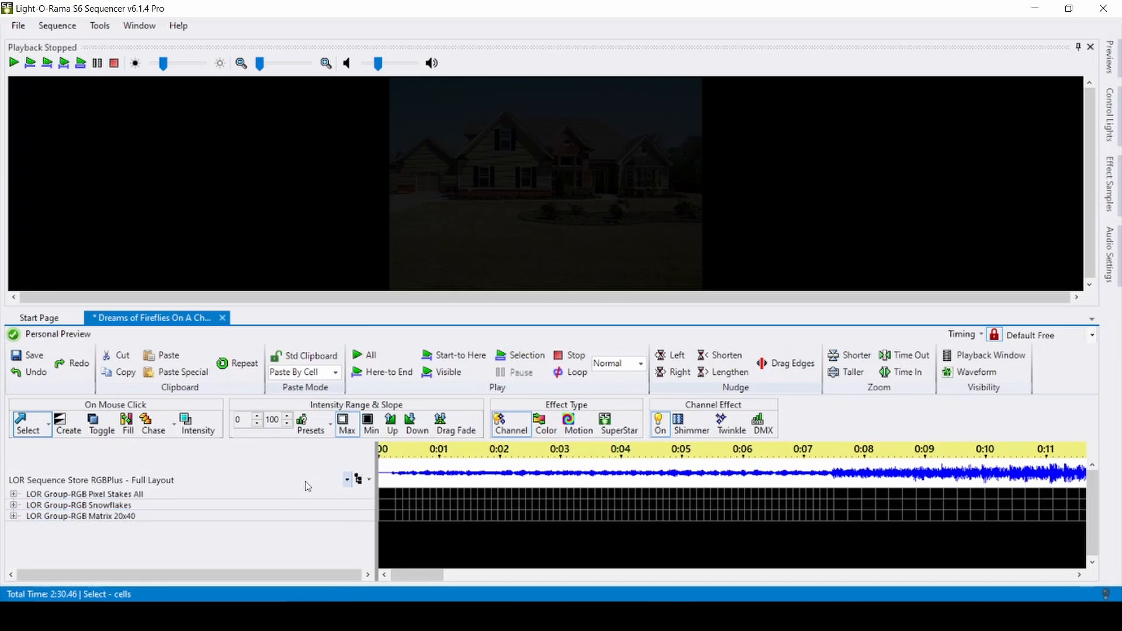
- Switch the sequence's channel view to Show All Items
click(345, 480)
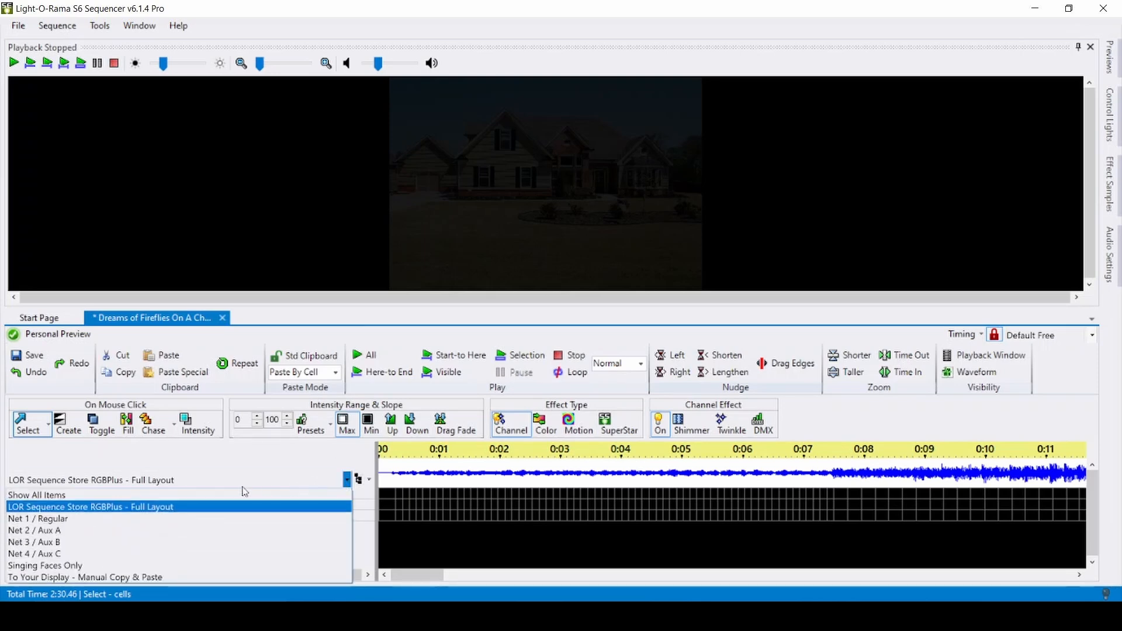
click(234, 498)
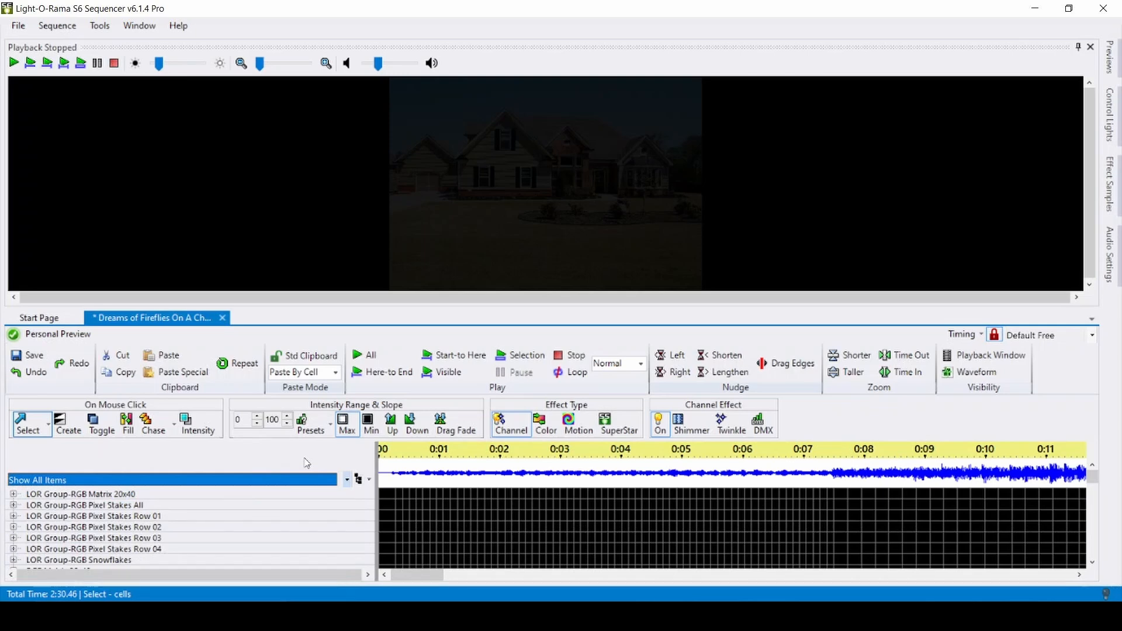
click(368, 481)
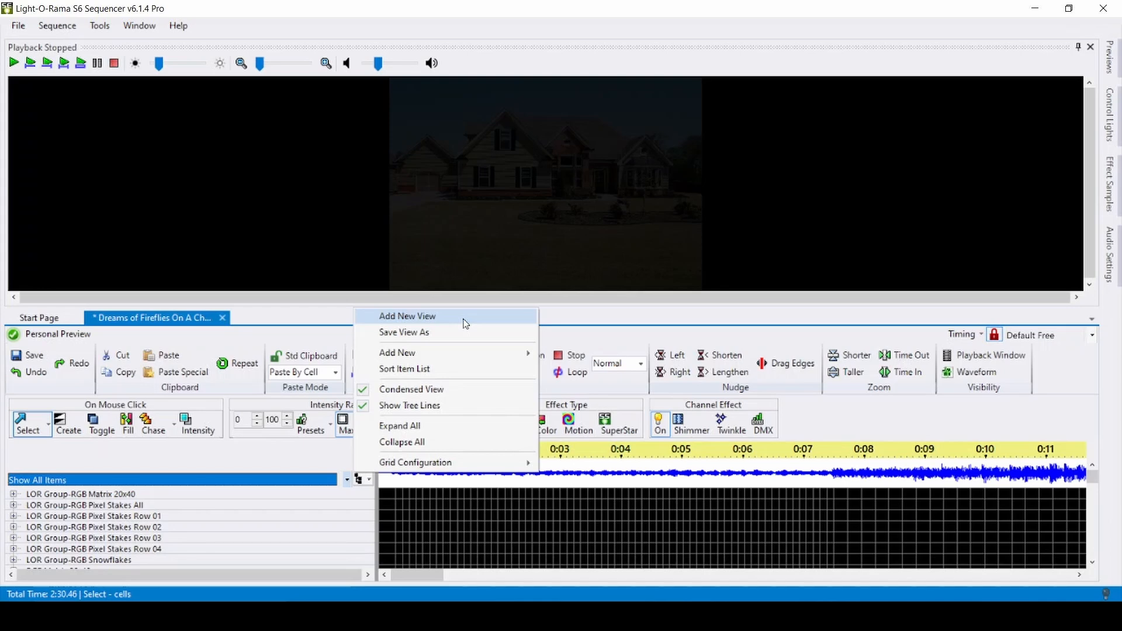
click(270, 467)
- Scroll through the sequence's item list to review the mapped props and their effects
scroll(433, 545, down, 7)
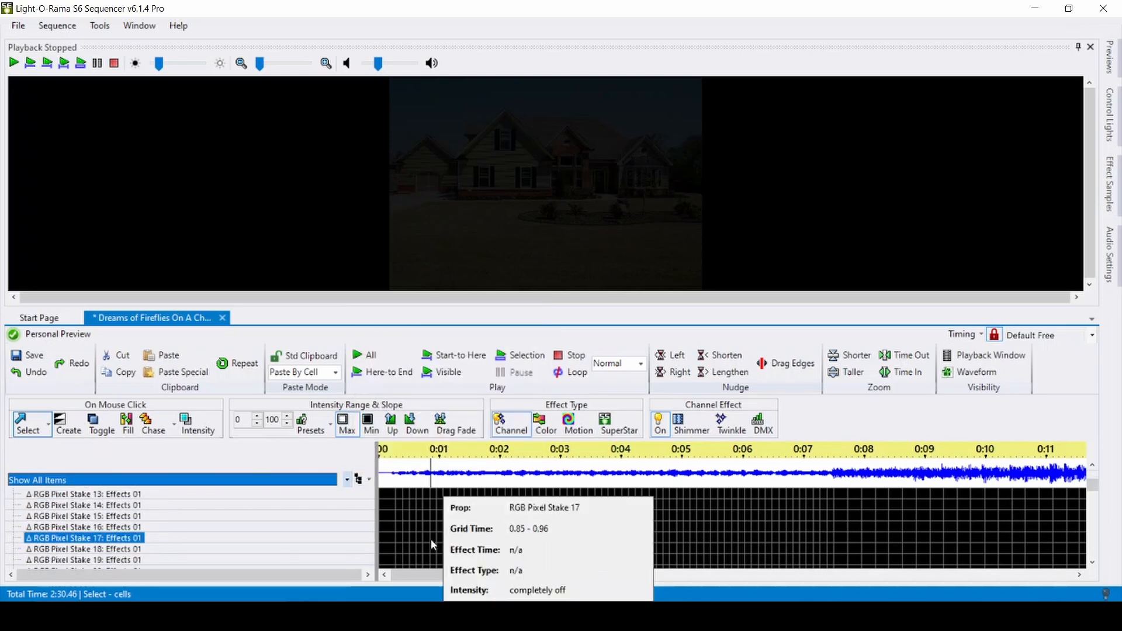
scroll(417, 536, up, 5)
scroll(419, 540, down, 3)
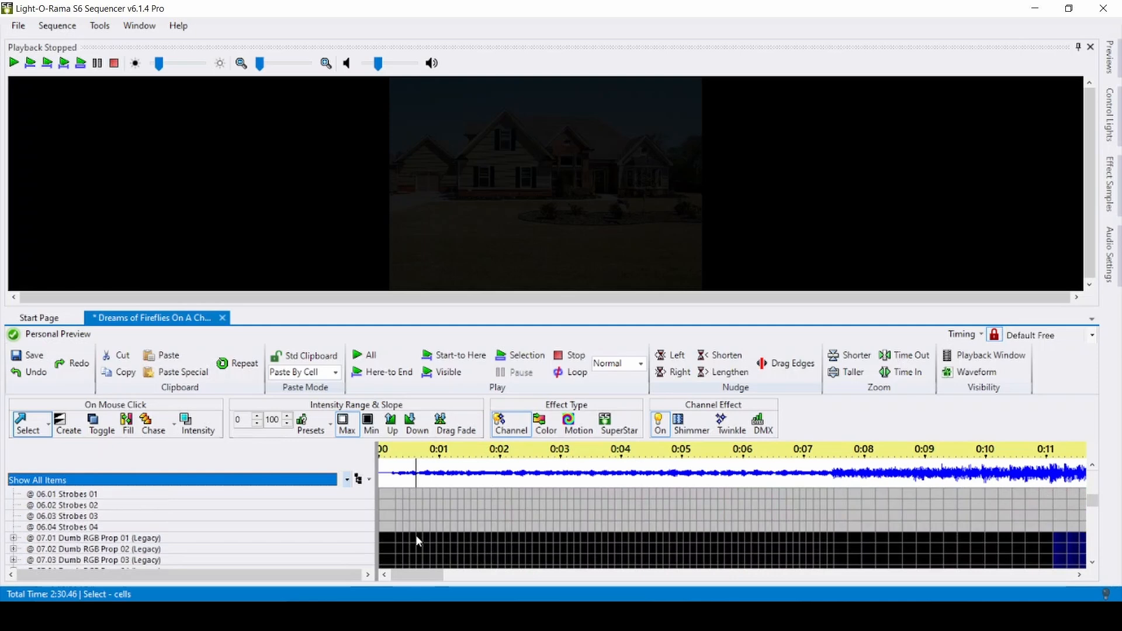
scroll(418, 540, down, 3)
scroll(417, 541, down, 10)
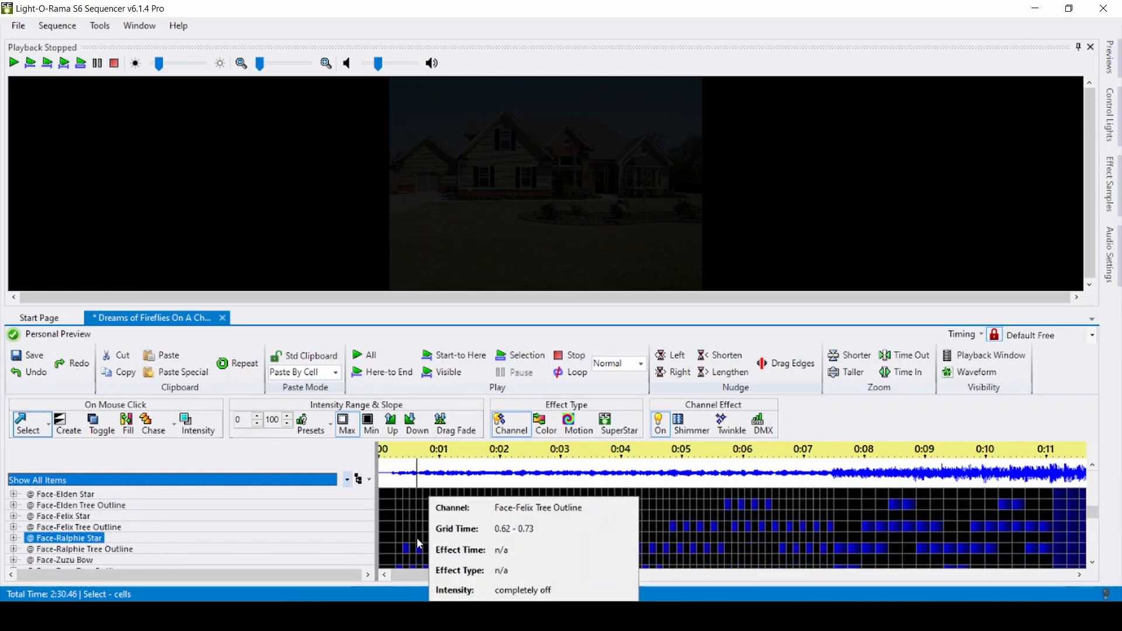
scroll(402, 545, down, 8)
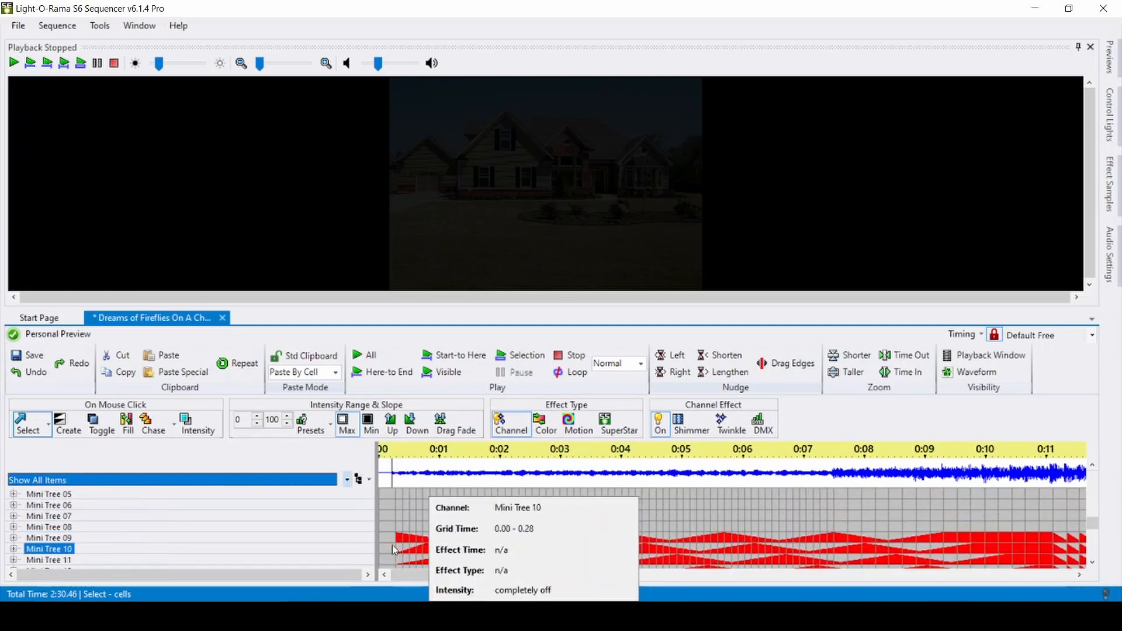
- Open the archived props manager, tick the AC Top Window props and RGB Frame 01 to 04, then cancel
scroll(392, 541, down, 4)
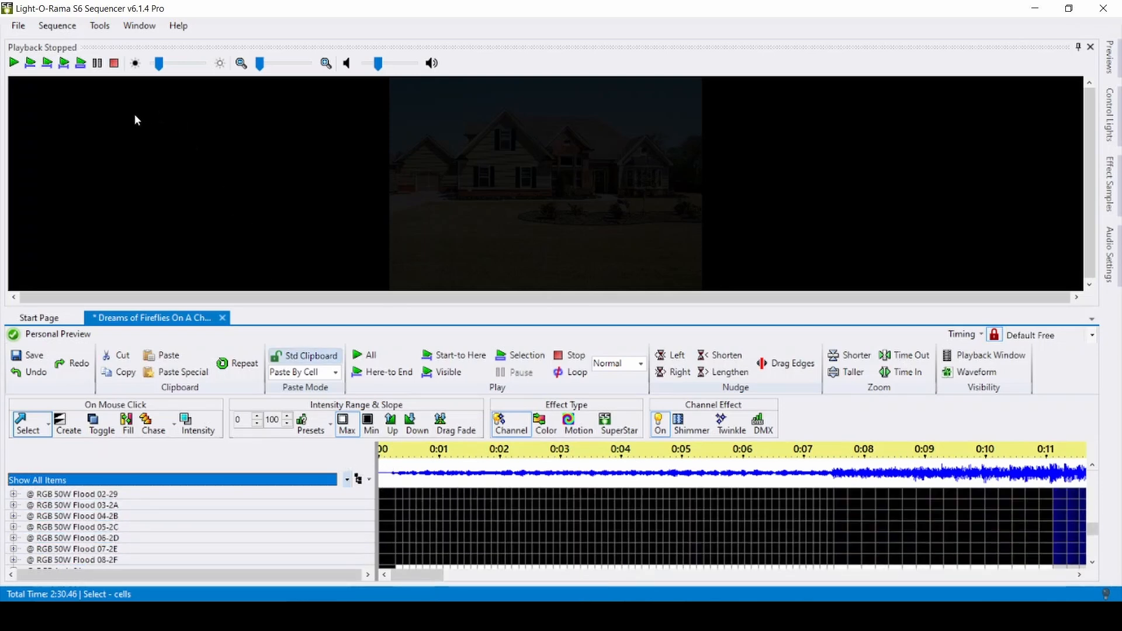
click(57, 25)
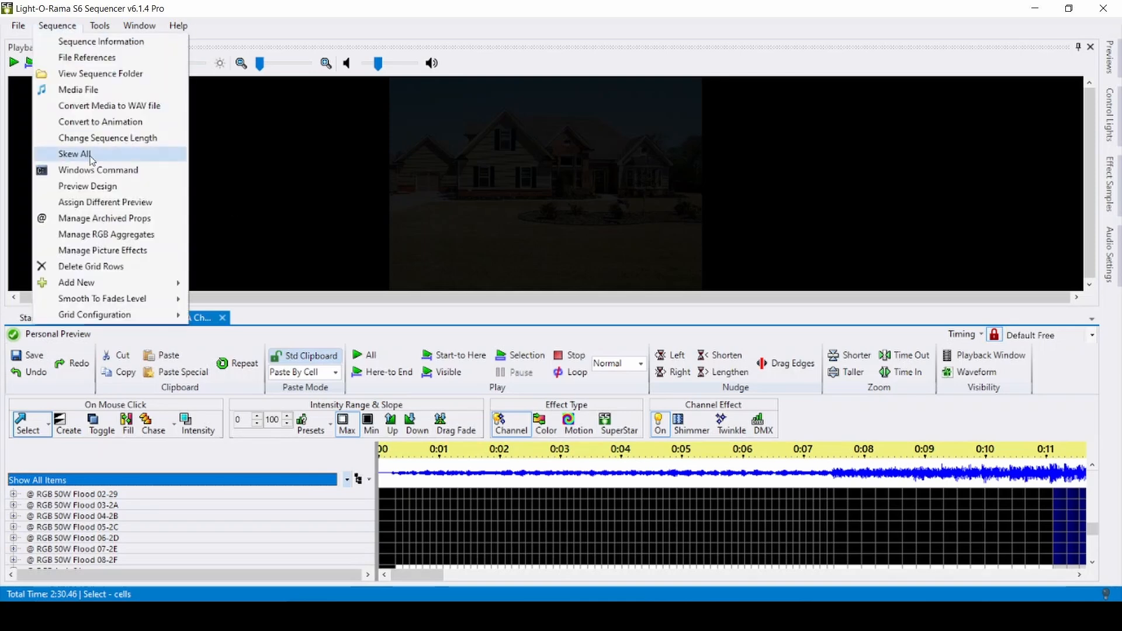
click(149, 225)
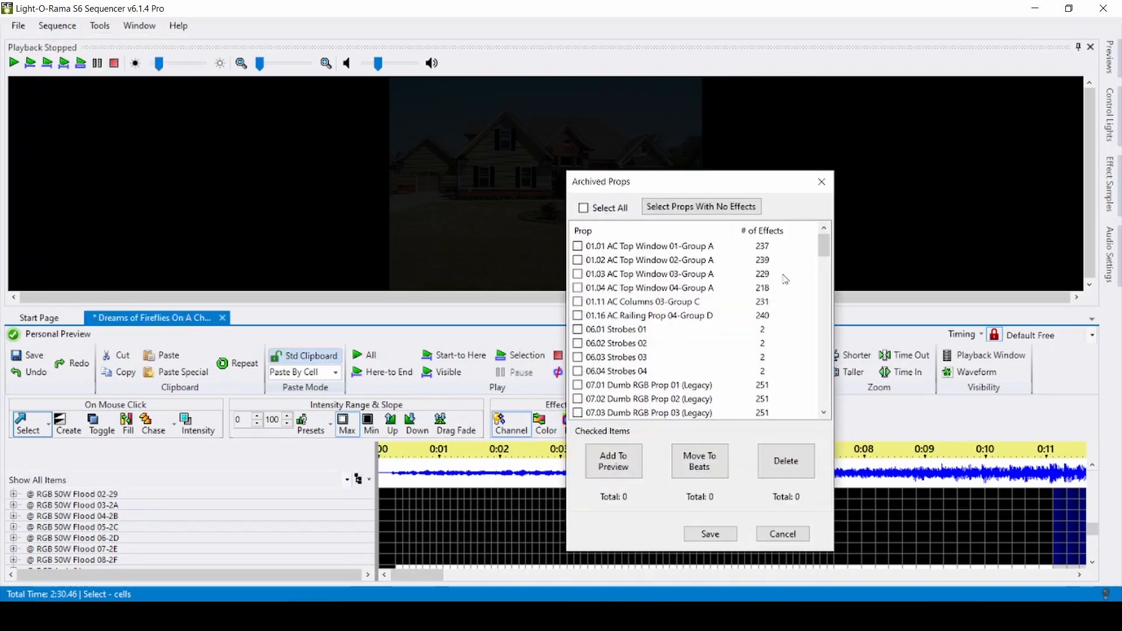
mouse_move(824, 246)
mouse_down()
mouse_move(824, 393)
mouse_move(828, 246)
mouse_up()
click(578, 260)
click(578, 274)
click(578, 246)
drag(824, 248, 824, 357)
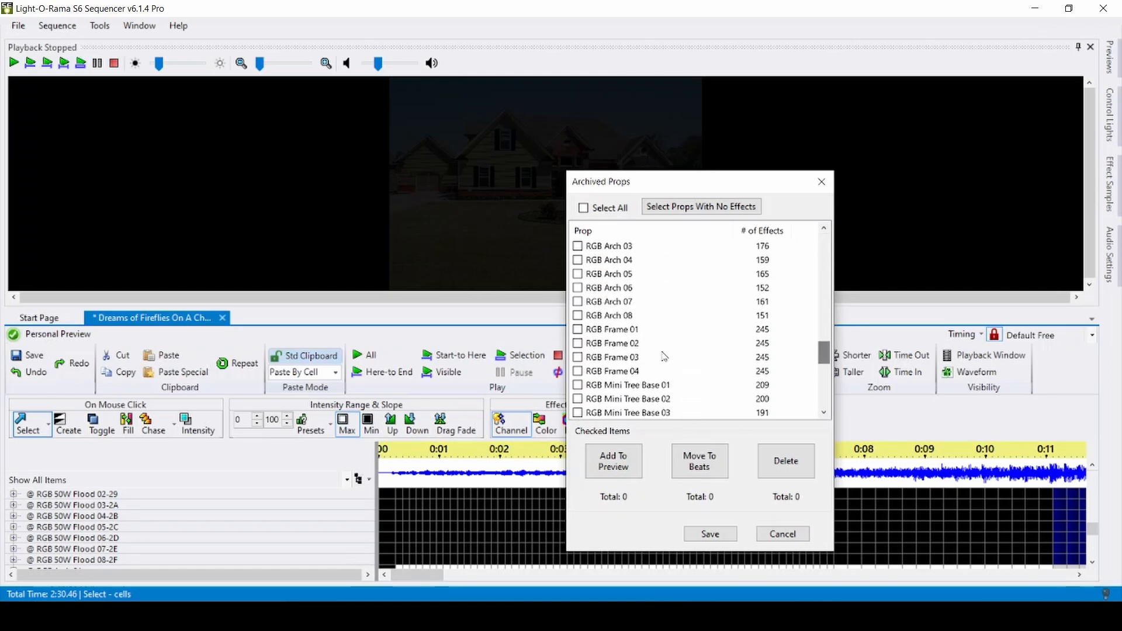
click(578, 330)
click(578, 371)
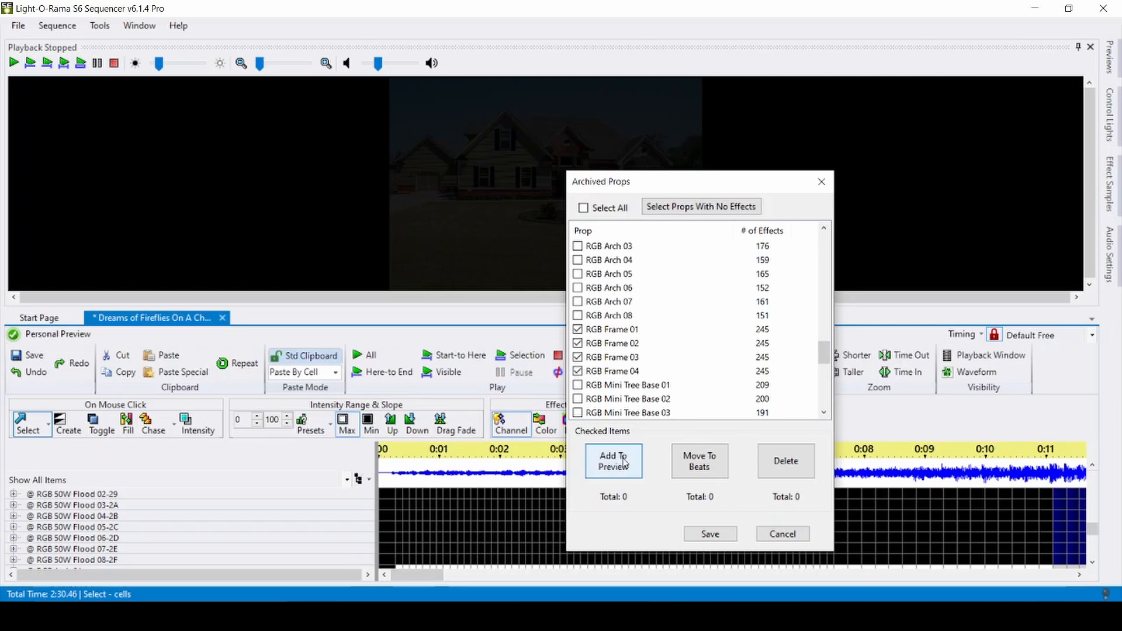
click(782, 534)
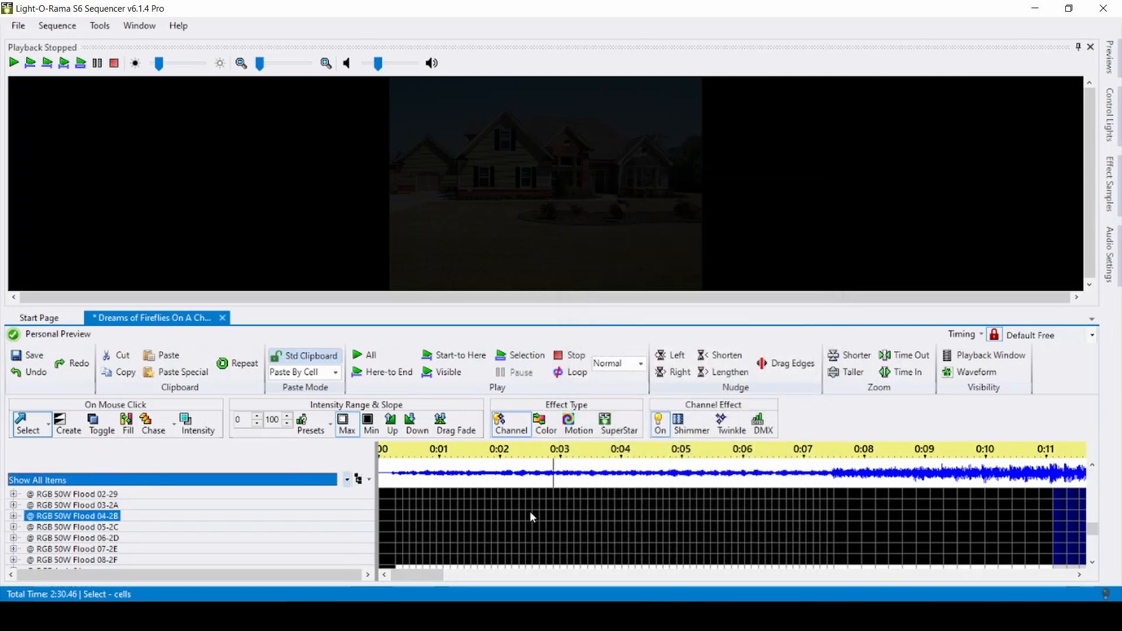
- Play the sequence from the start of the first floodlight's row to preview the mapped effects
click(380, 522)
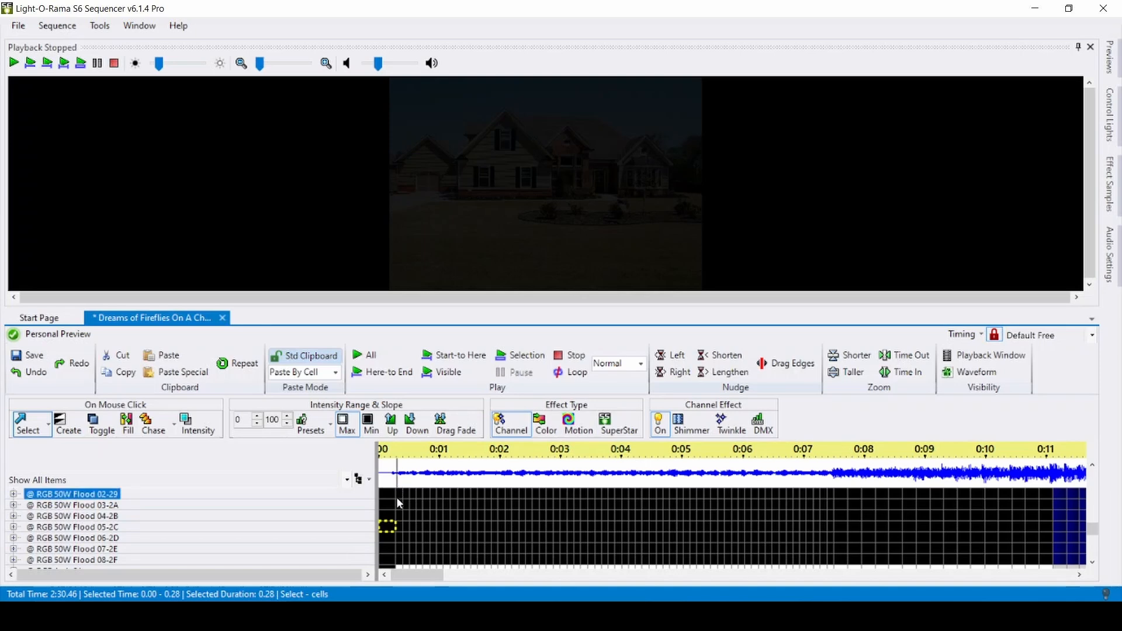
key(space)
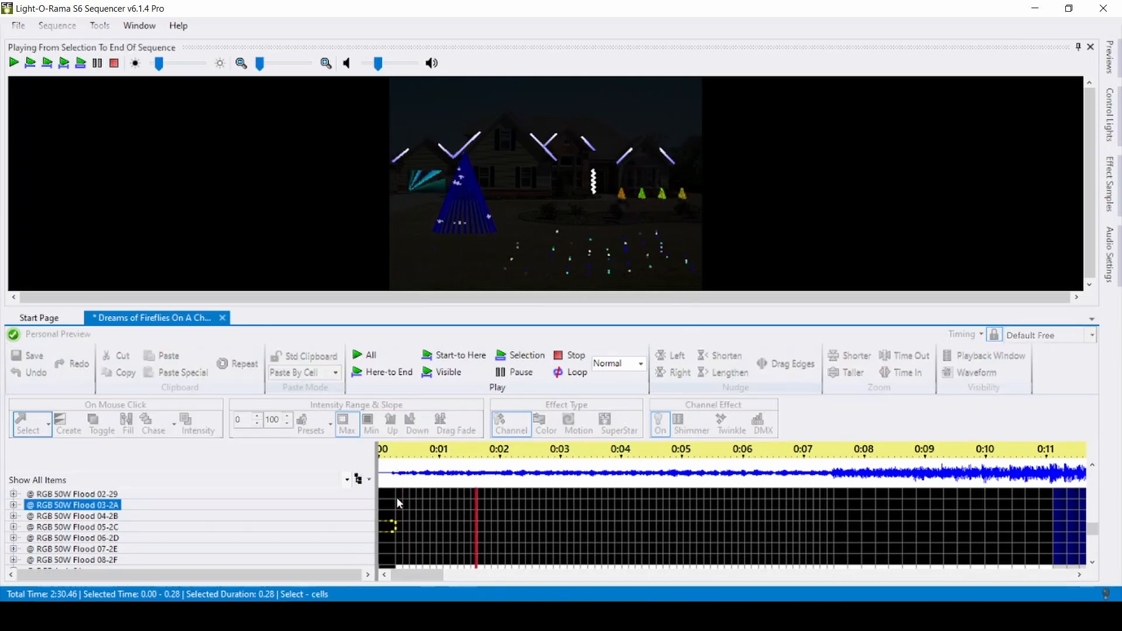